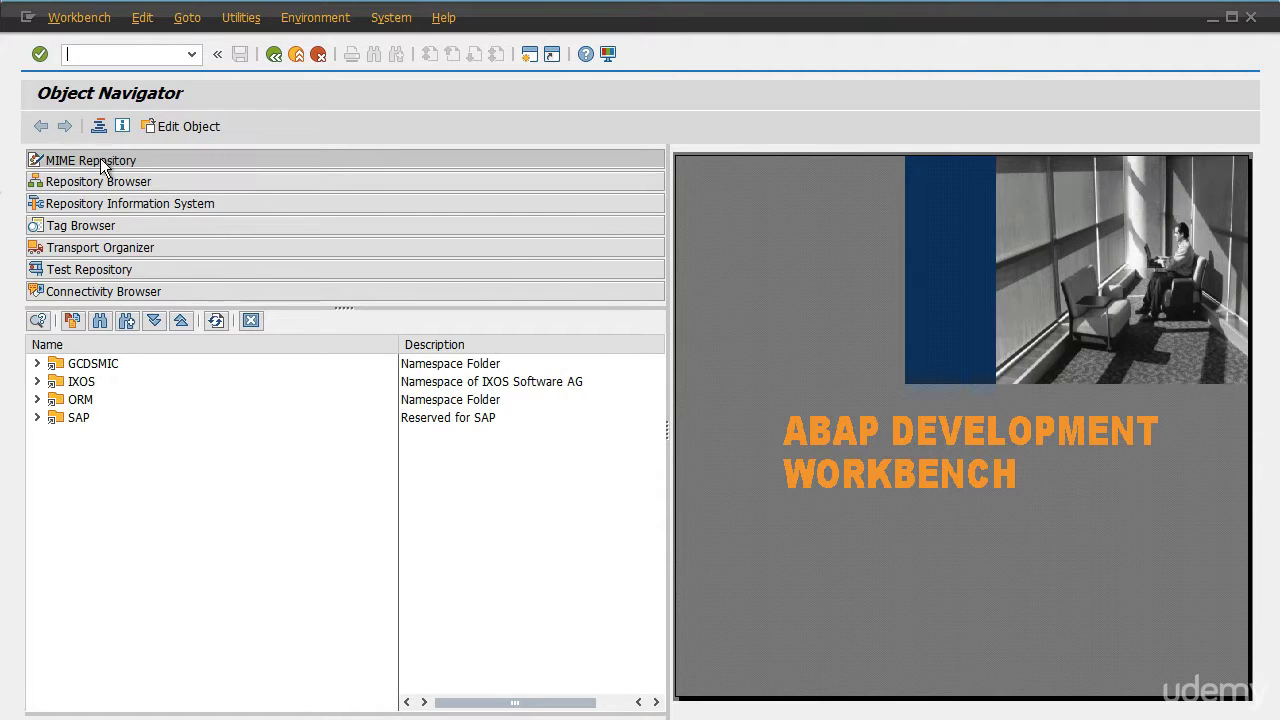
Expand the MIME Repository tree through SAP, PUBLIC, BC and UI2 to the logon folder, and collapse its img subfolder.
left_click(36, 419)
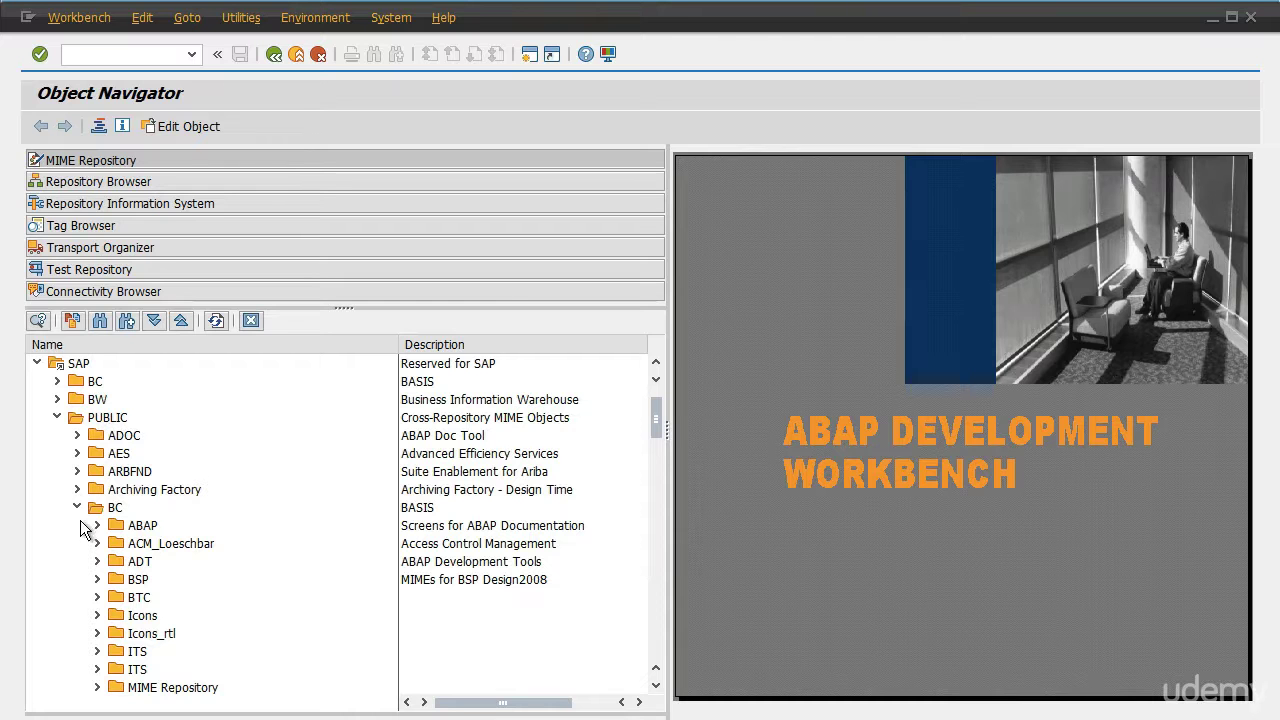
scroll(117, 530, "down", 6)
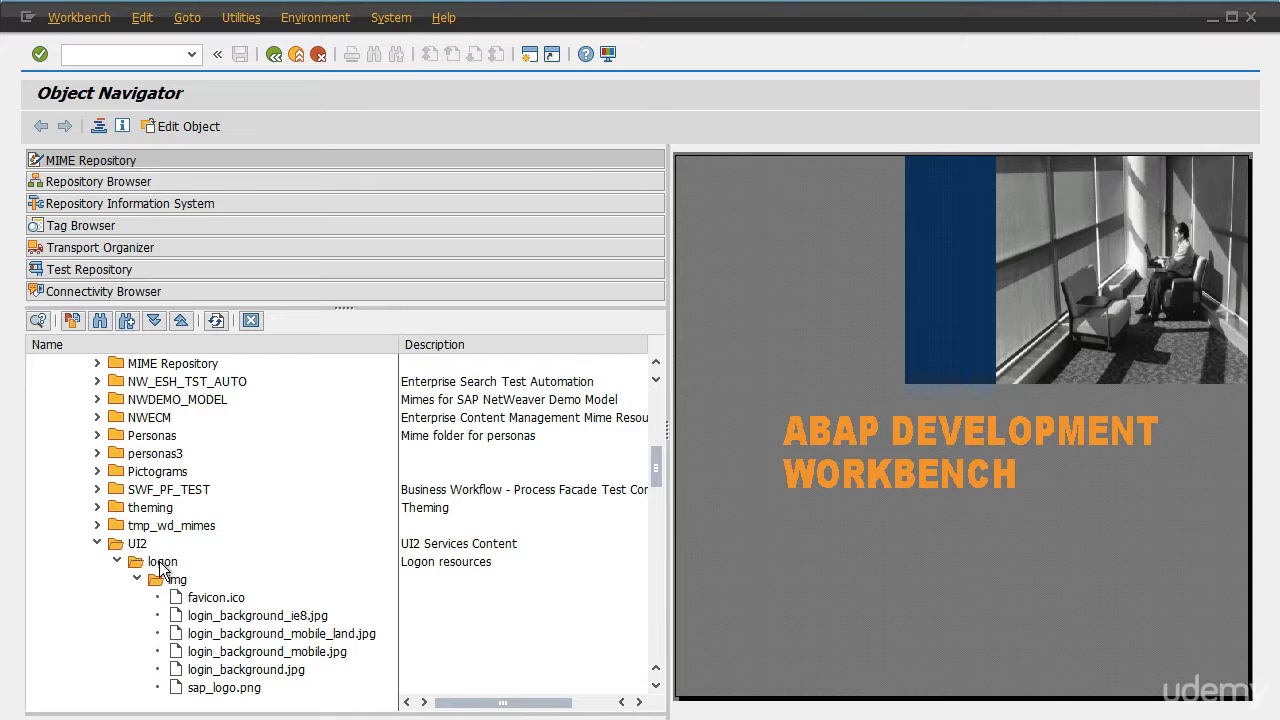
left_click(137, 580)
scroll(220, 580, "down", 1)
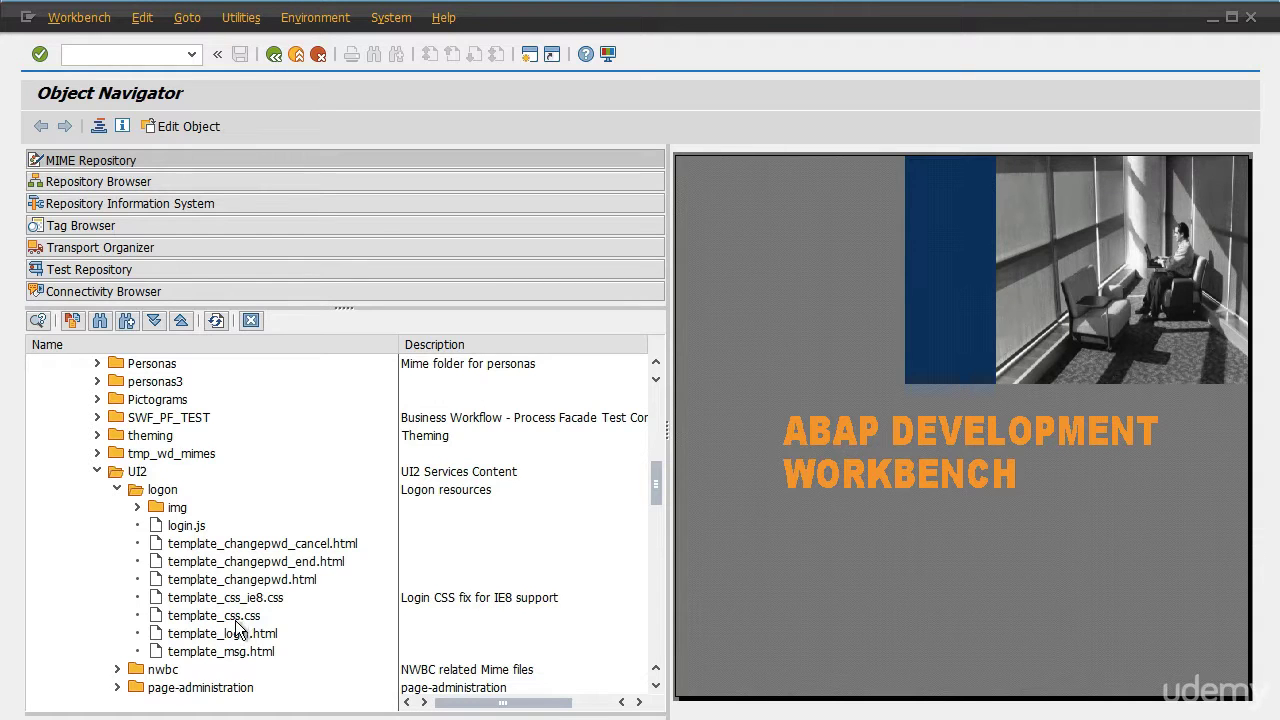
Download template_css.css from the logon folder to the local tmp folder, replacing the existing copy.
left_click(240, 620)
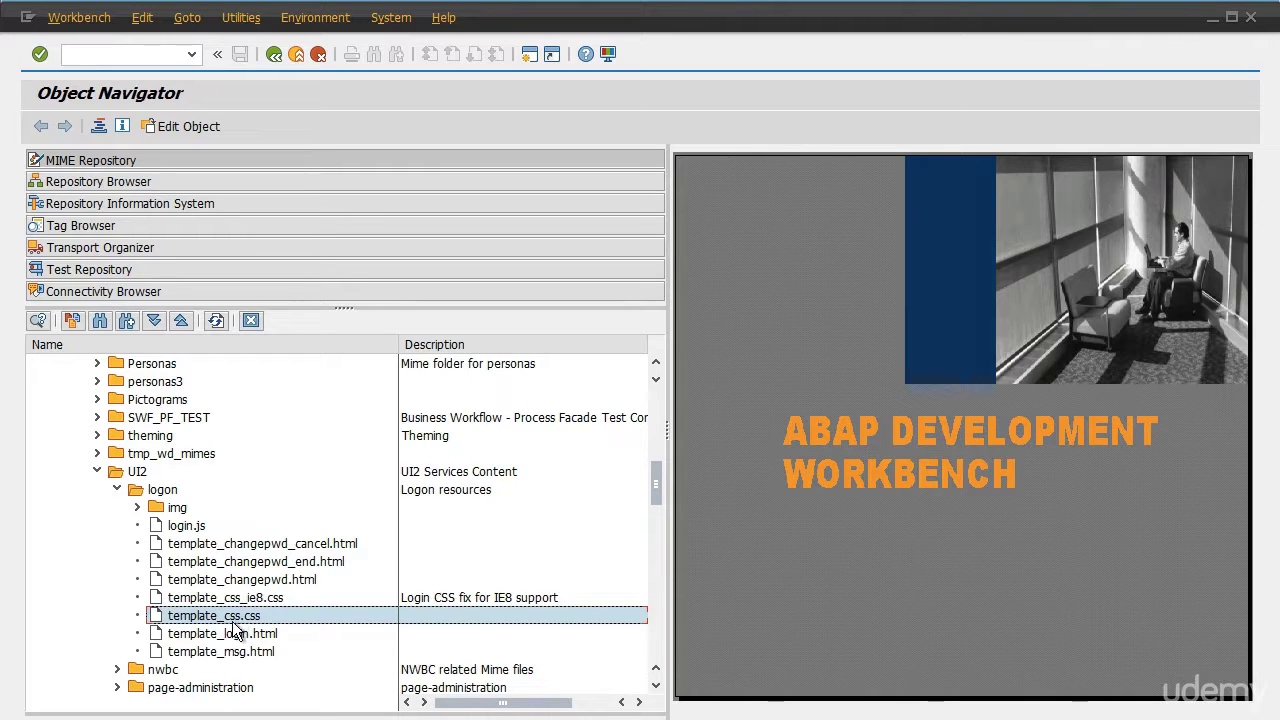
right_click(238, 622)
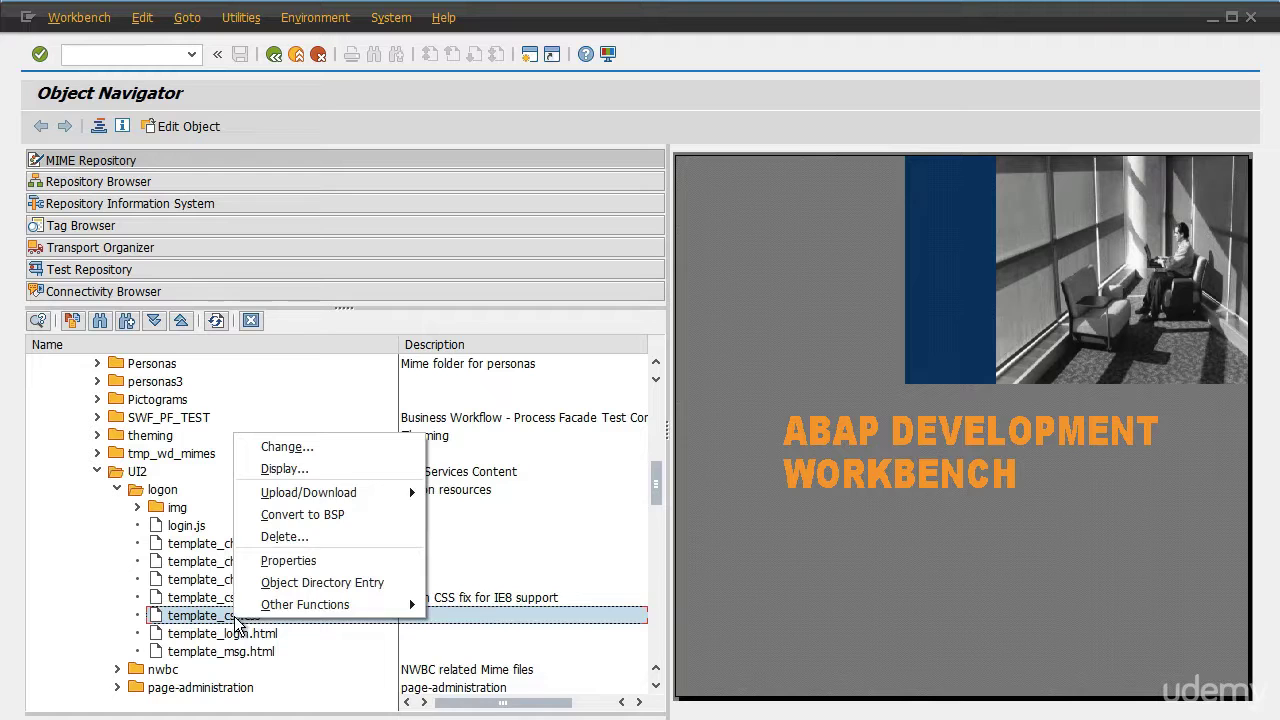
mouse_move(300, 498)
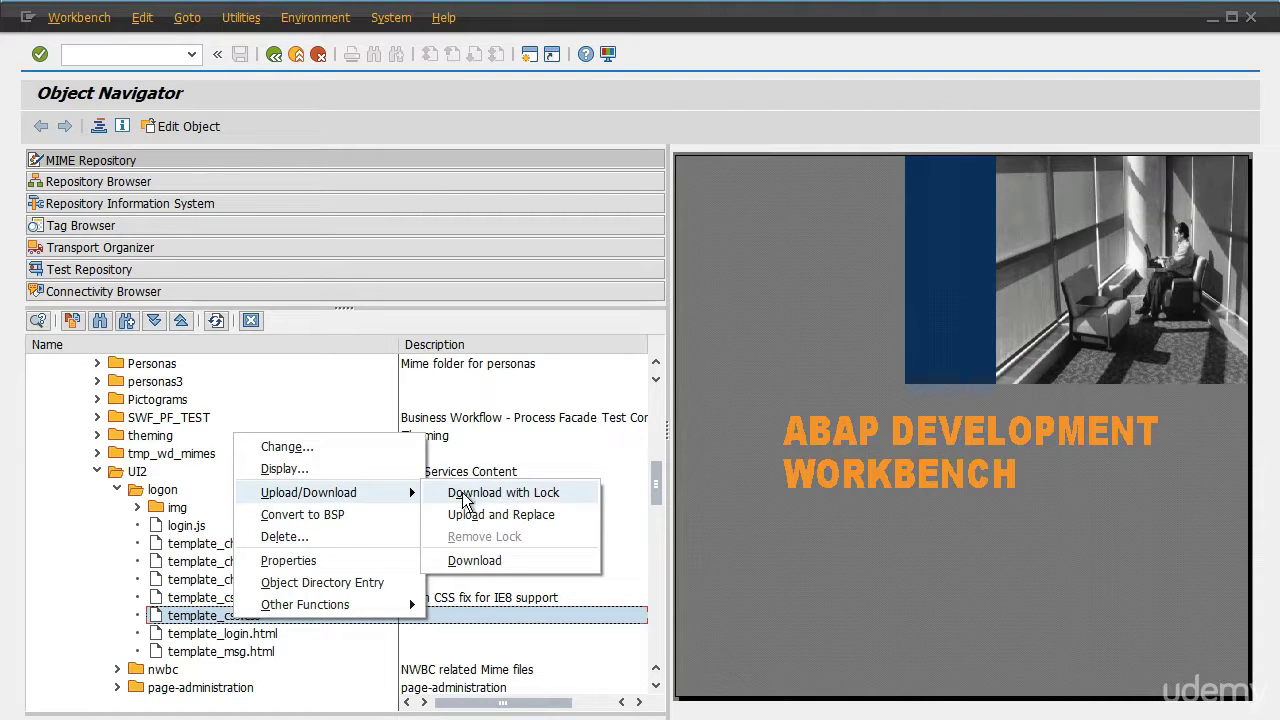
left_click(478, 560)
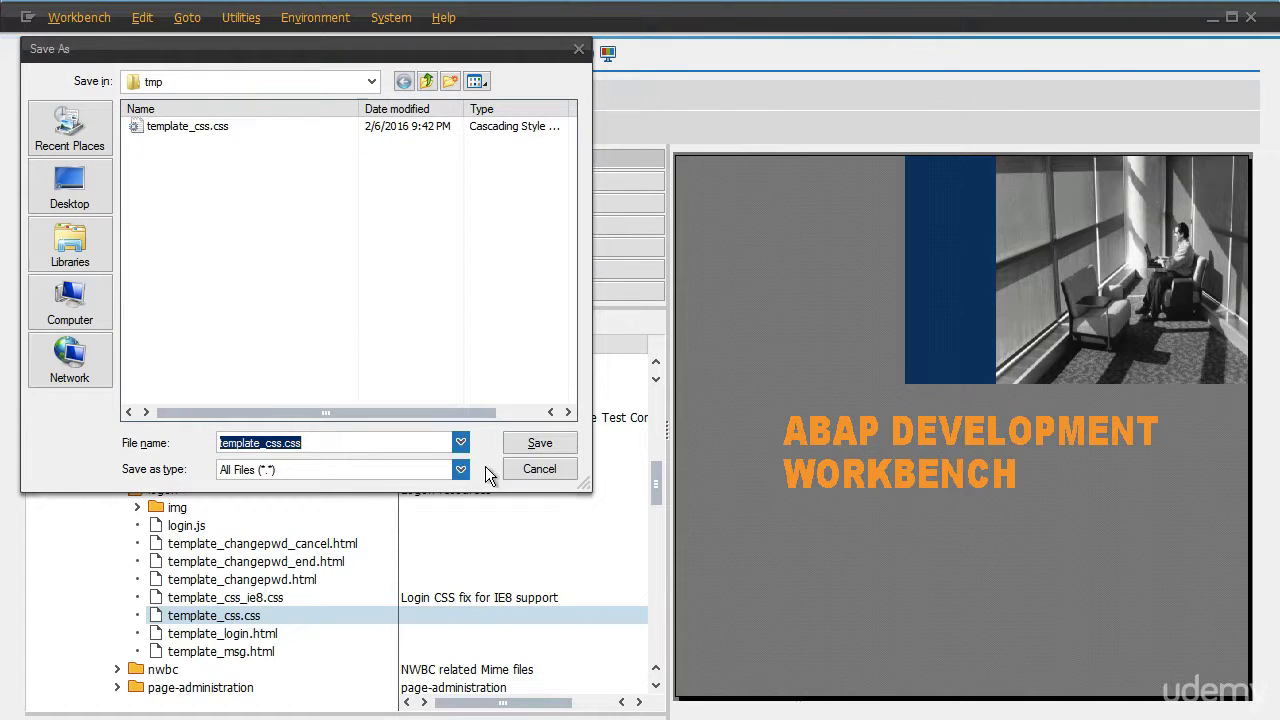
left_click(540, 443)
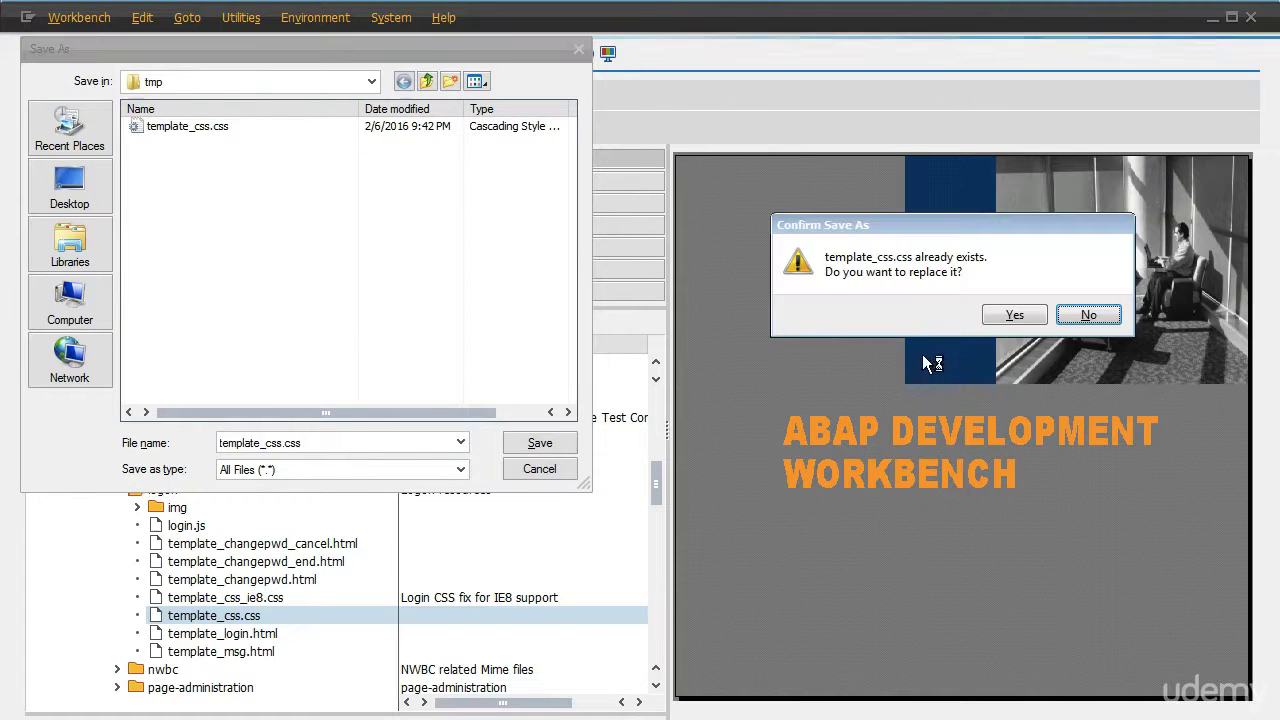
left_click(1028, 314)
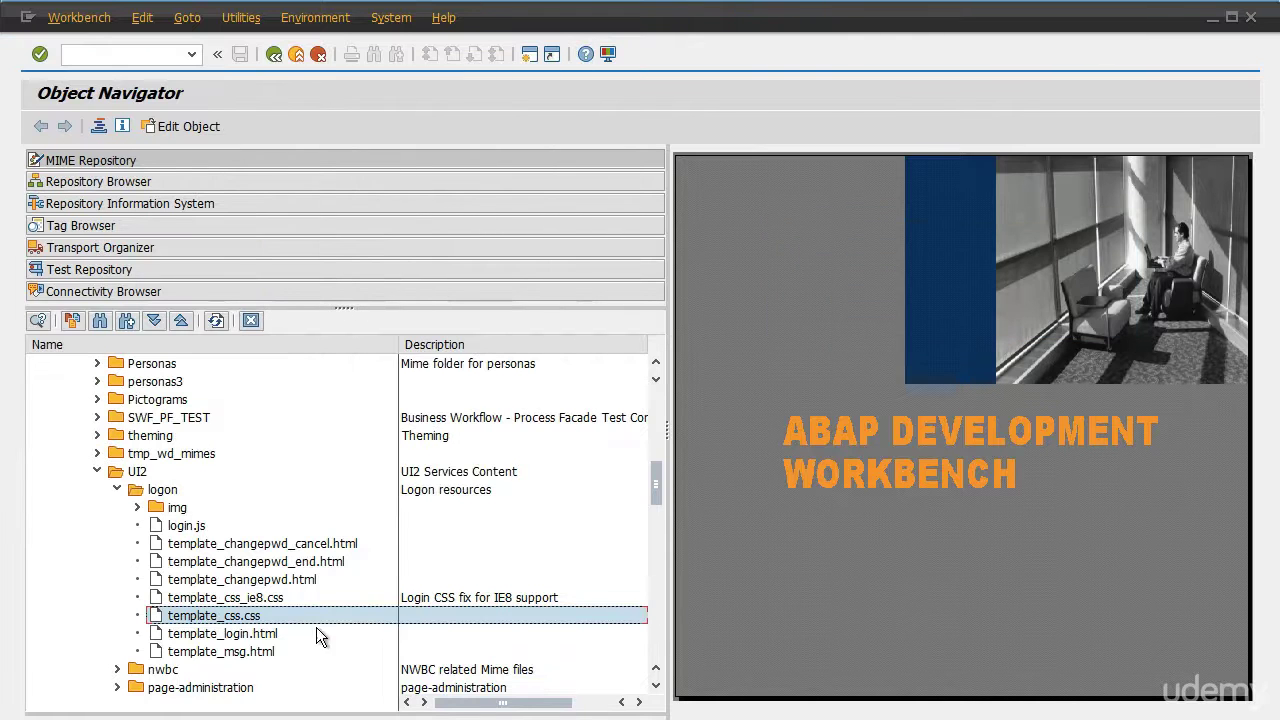
right_click(262, 616)
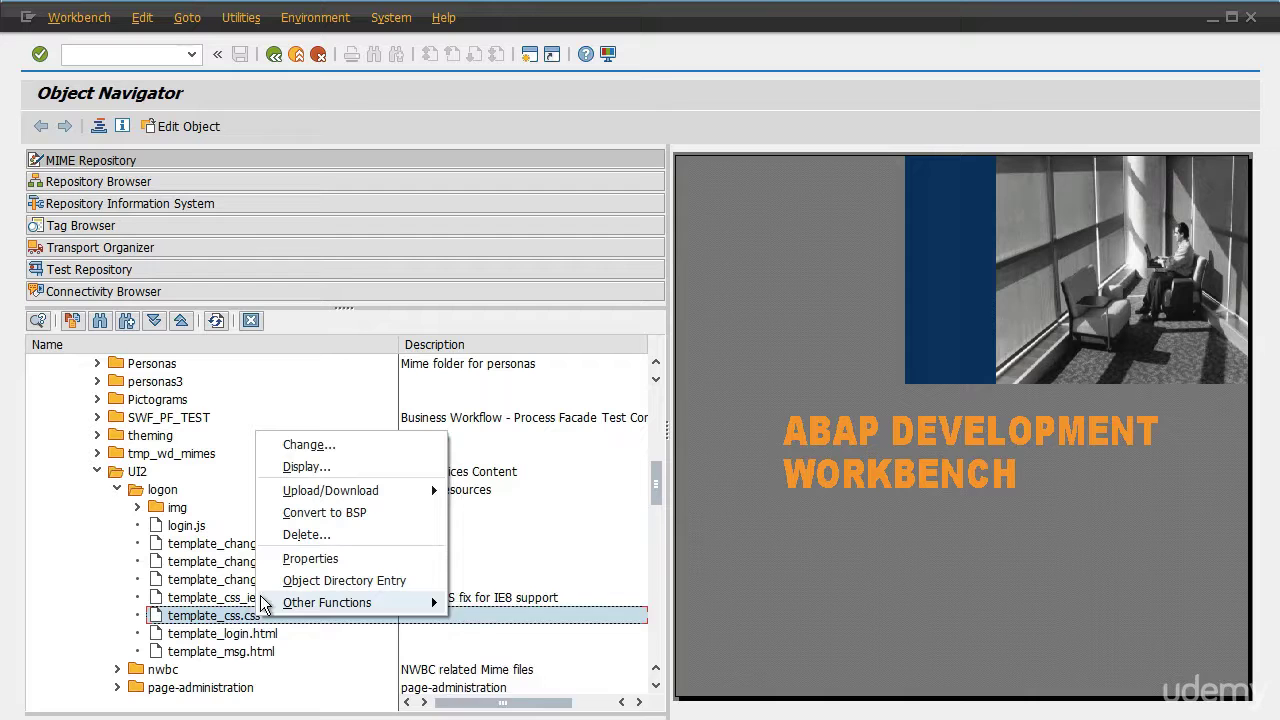
mouse_move(330, 602)
left_click(250, 624)
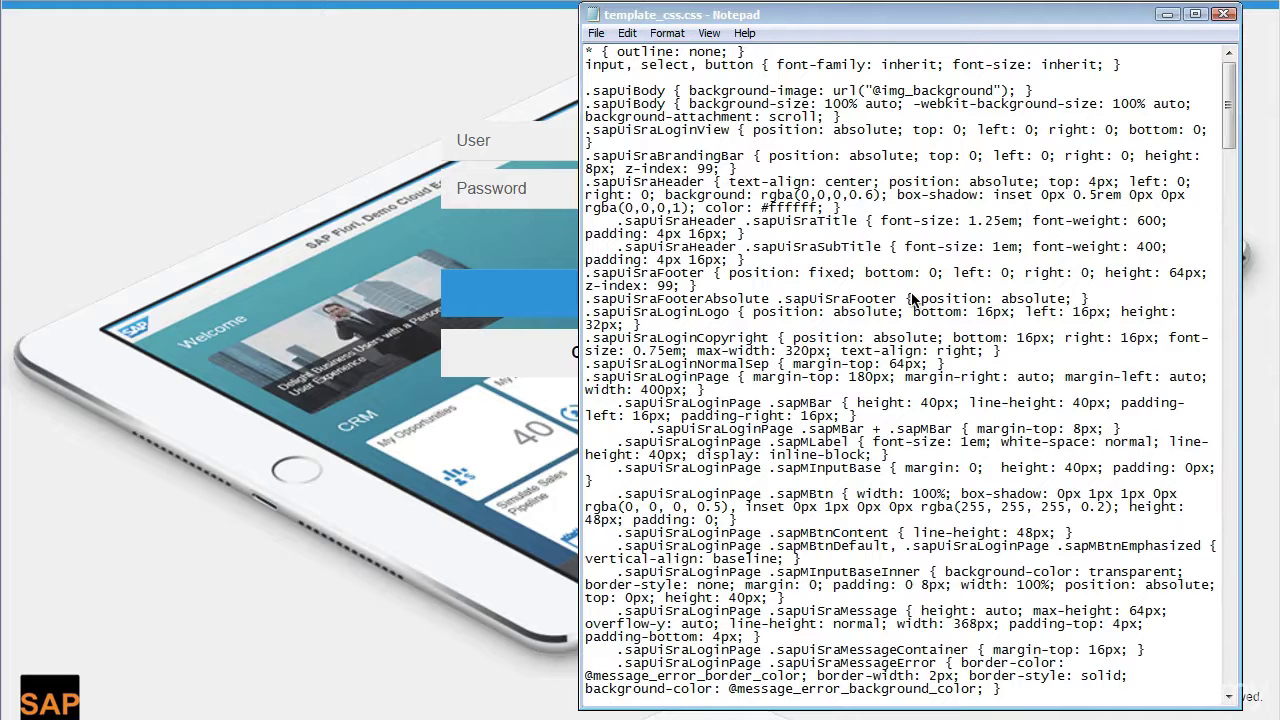
Look through the login page style rules in template_css.css in Notepad.
left_click_drag(973, 21, 783, 30)
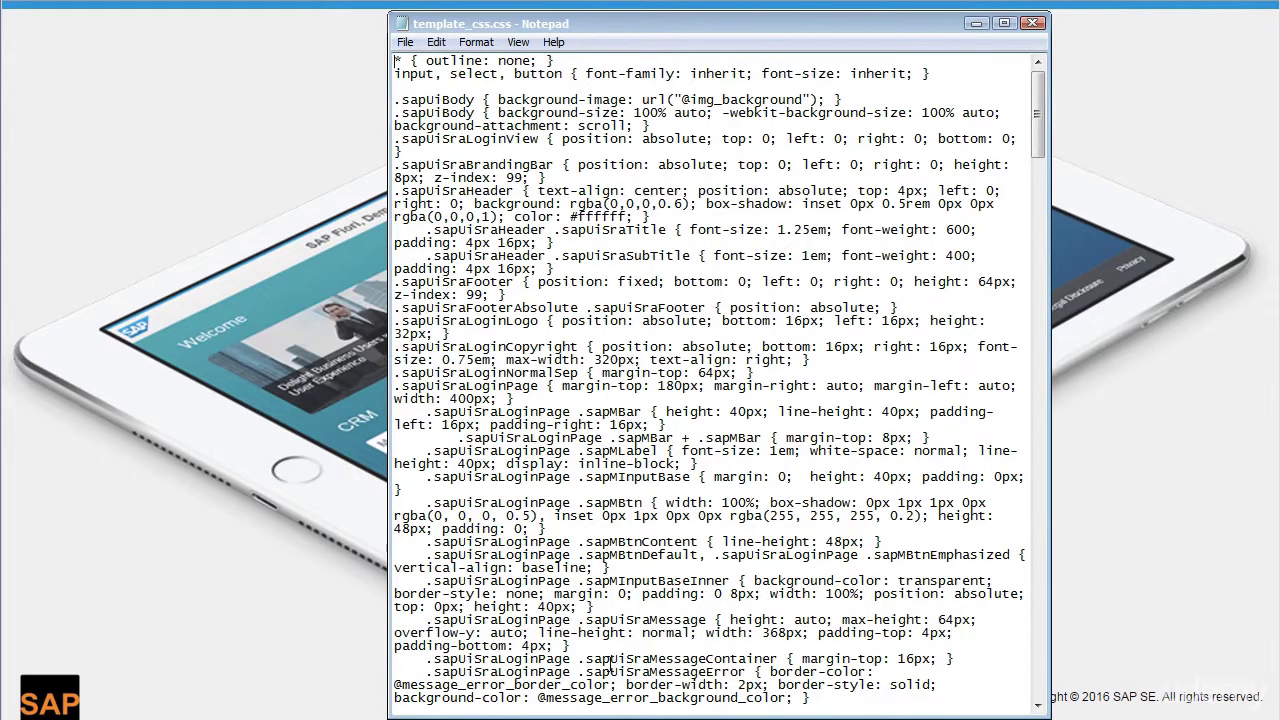
scroll(554, 268, "down", 14)
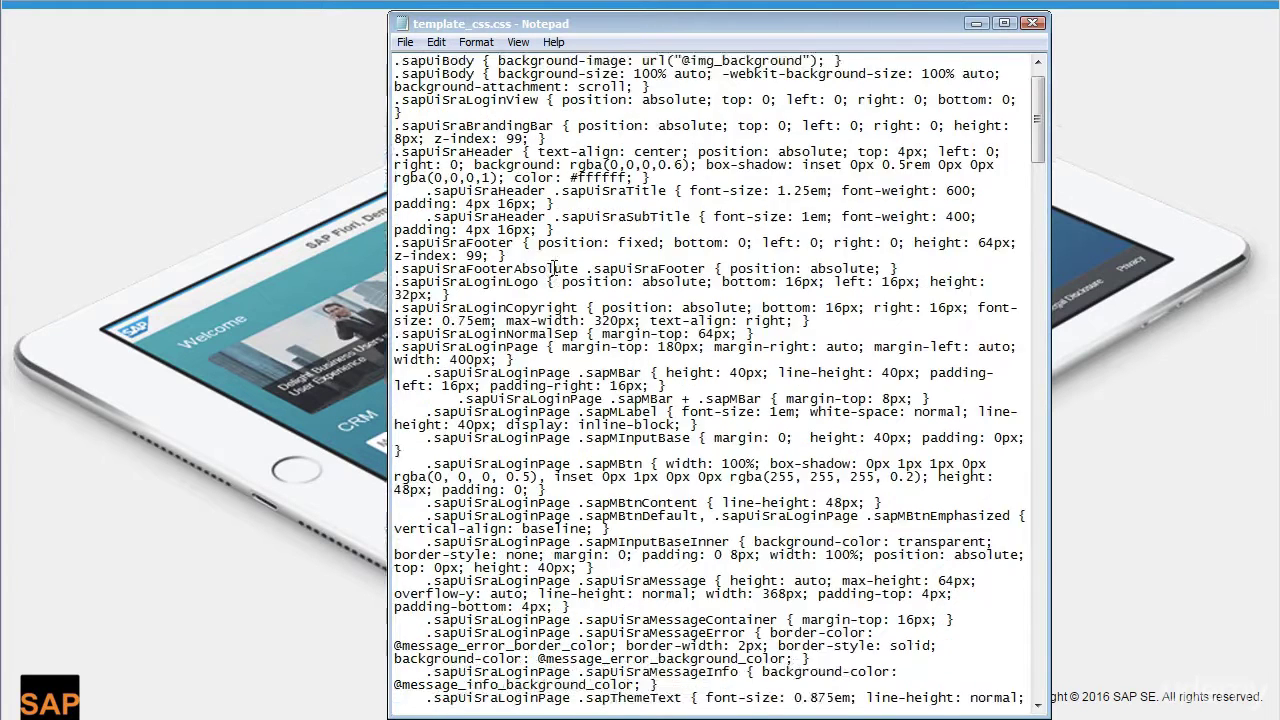
scroll(554, 268, "down", 5)
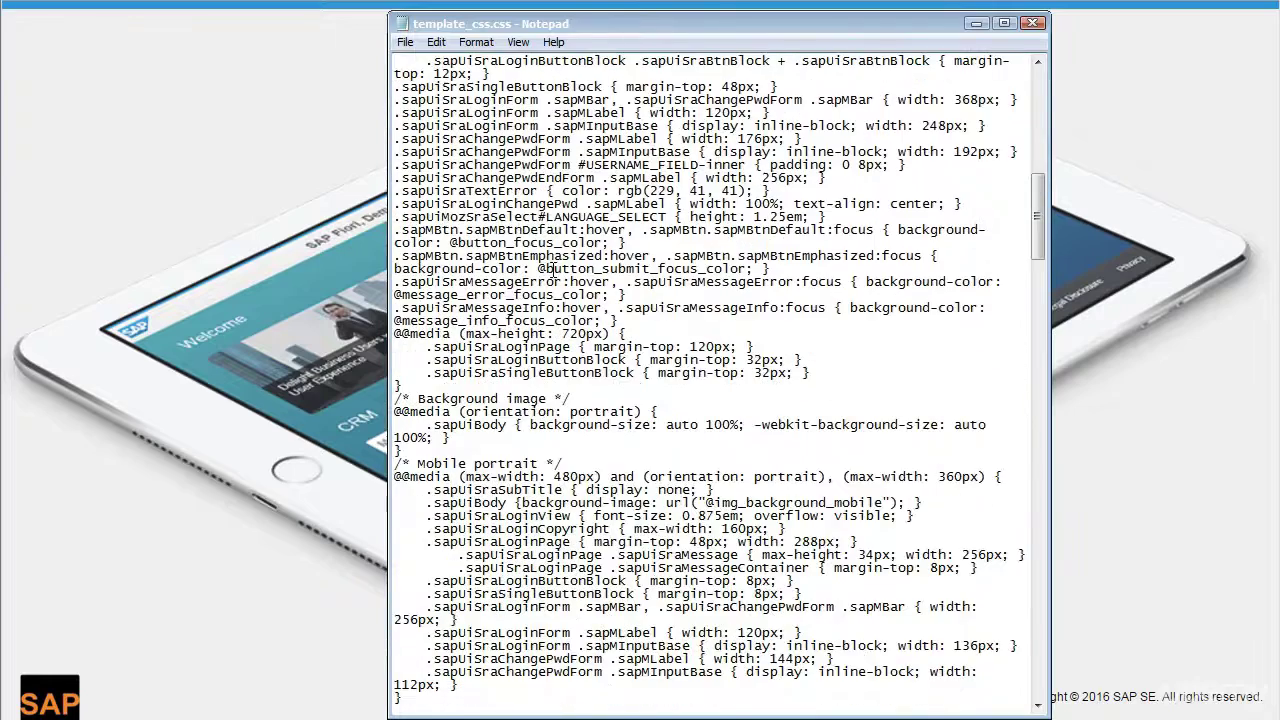
scroll(549, 268, "up", 17)
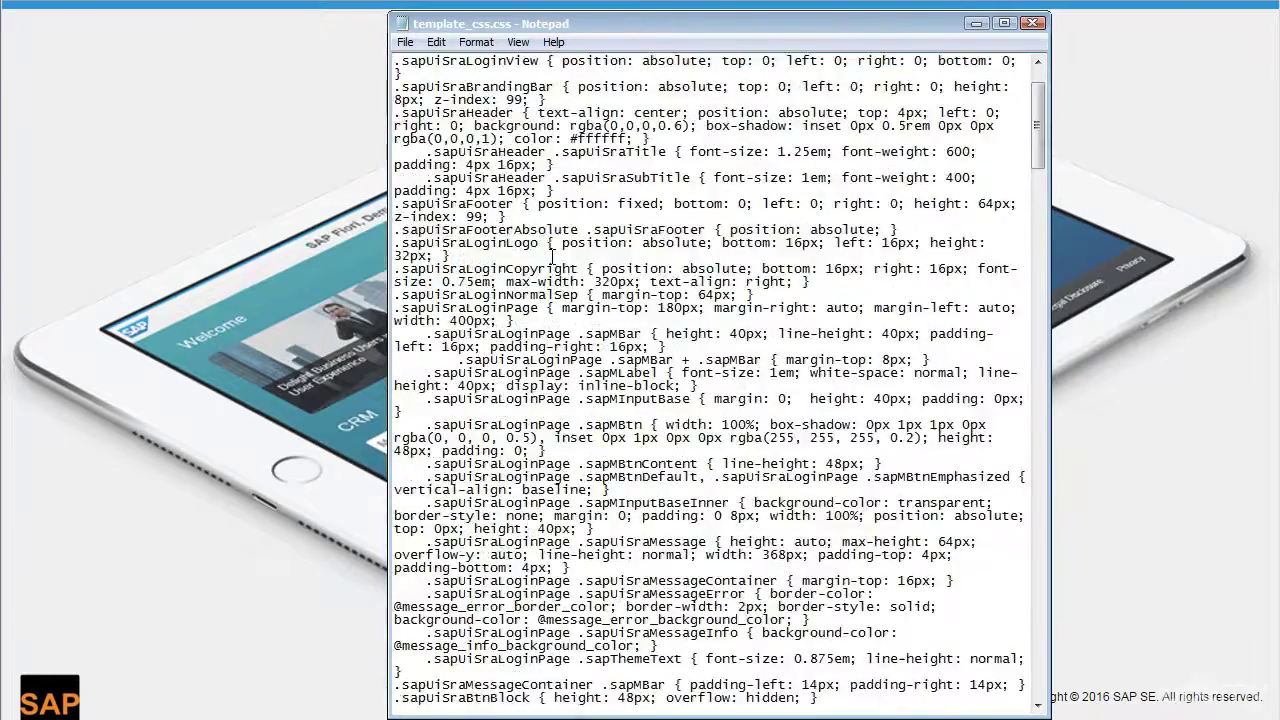
scroll(551, 258, "up", 2)
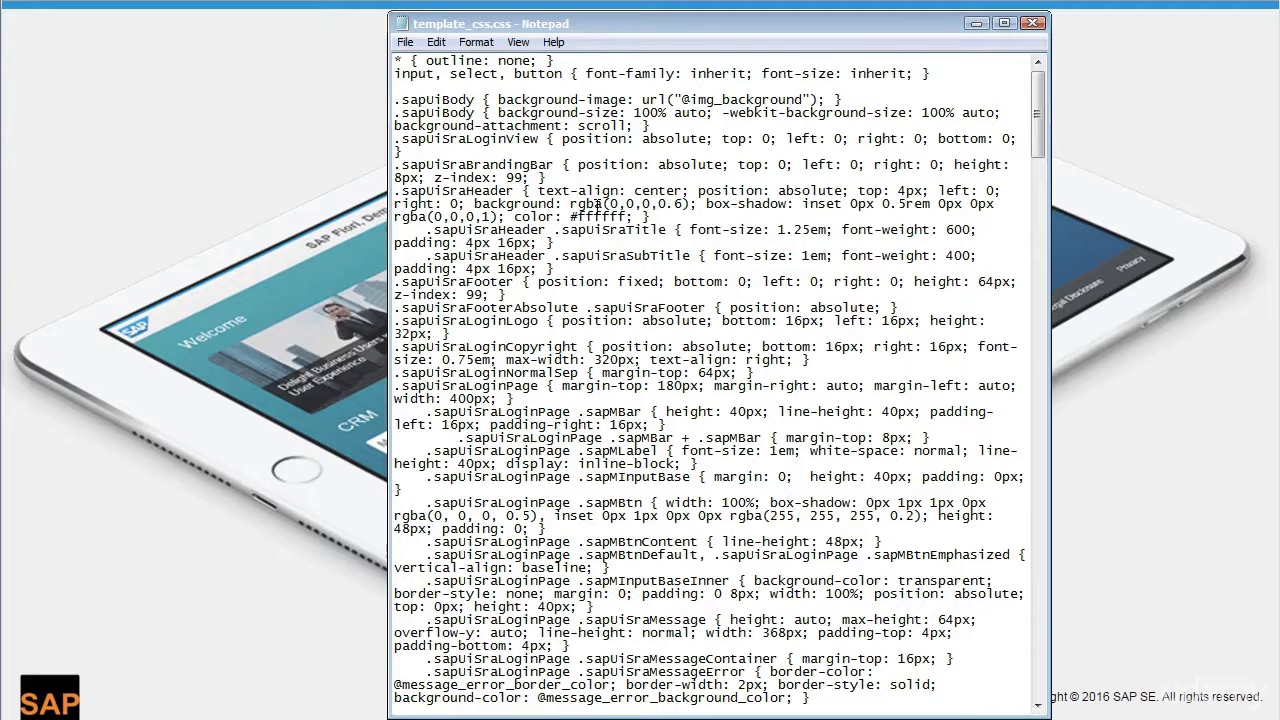
Switch to the browser and inspect the Fiori login page's HTML, expanding the LOGIN_PAGE and sapUiSraFooter elements.
left_click(1125, 515)
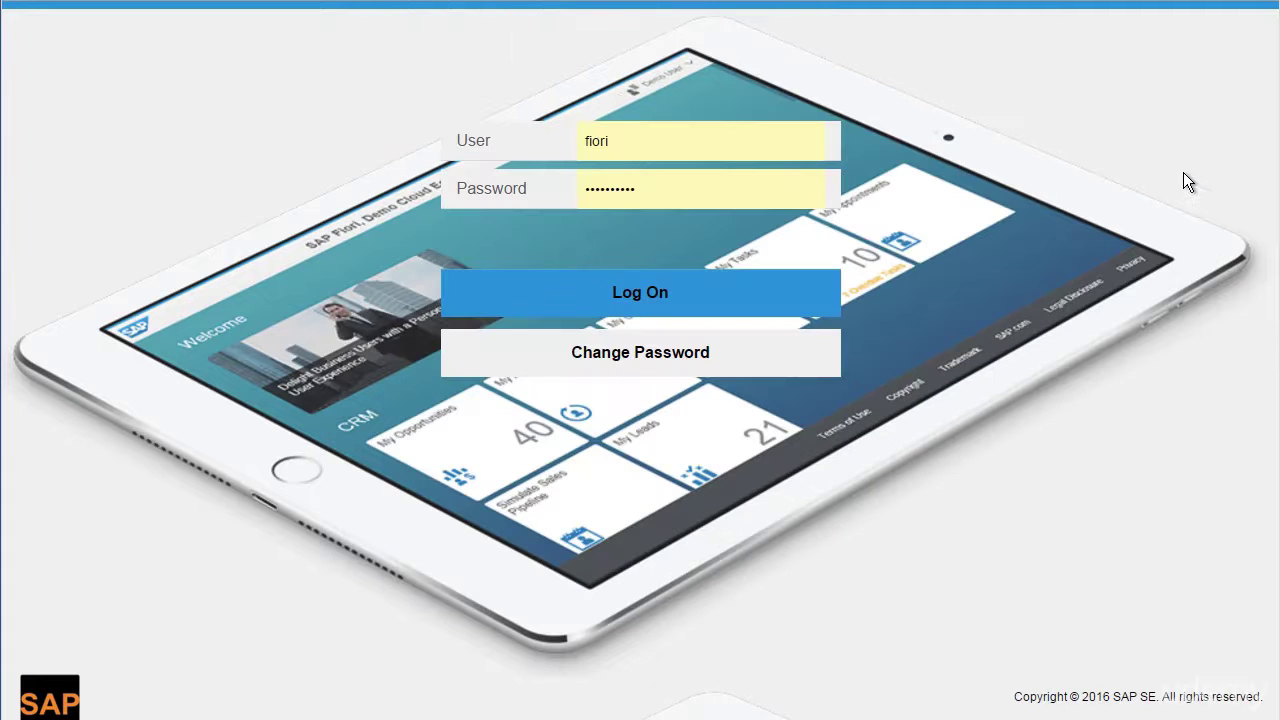
left_click(1265, 10)
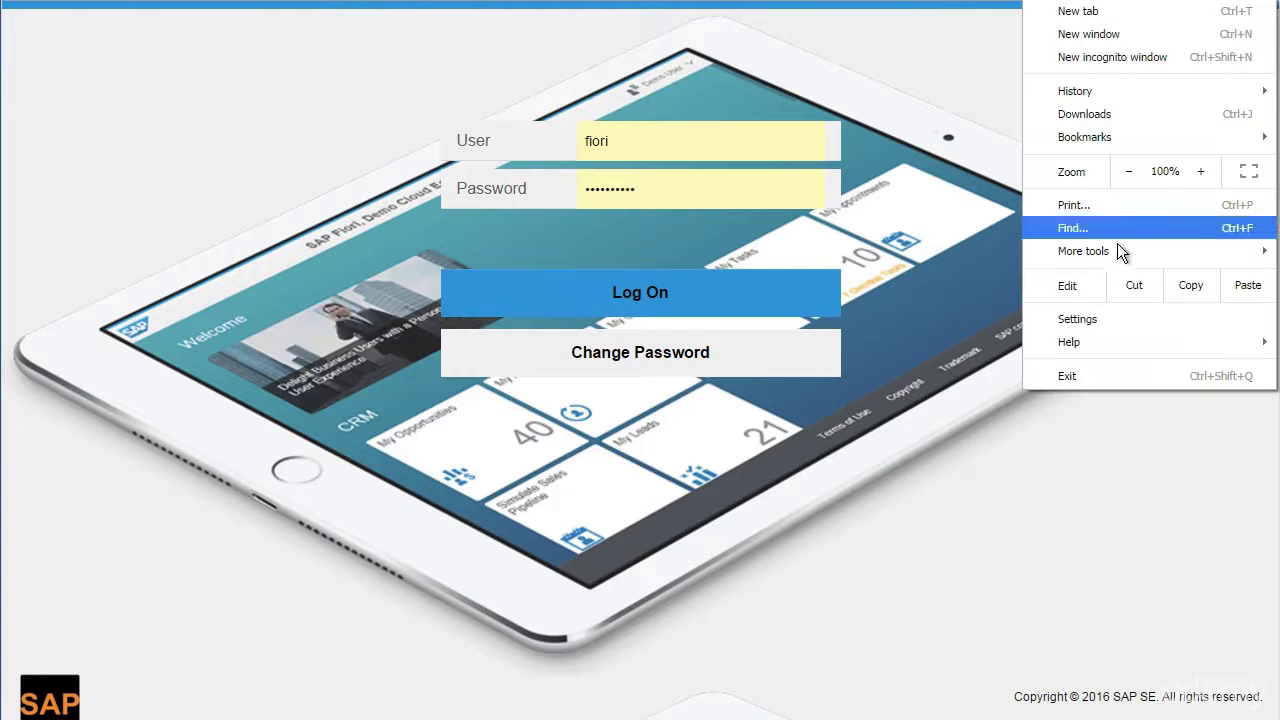
mouse_move(1100, 252)
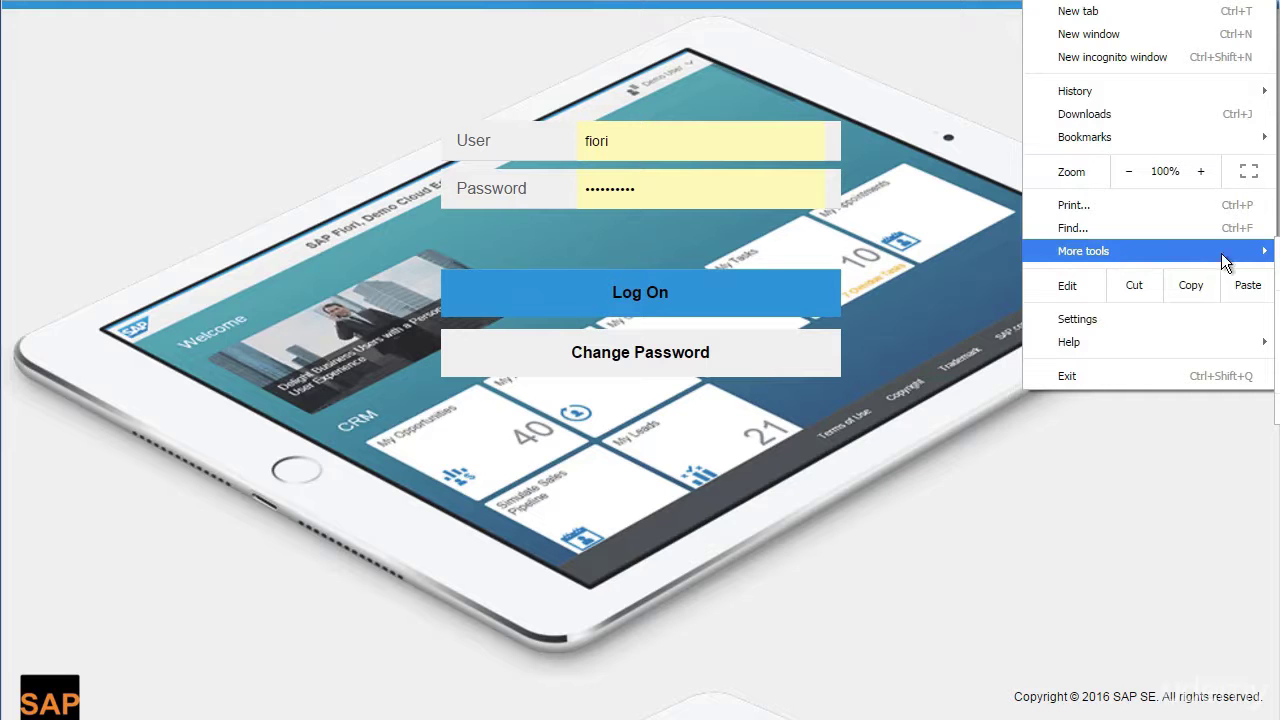
key("ctrl+shift+i")
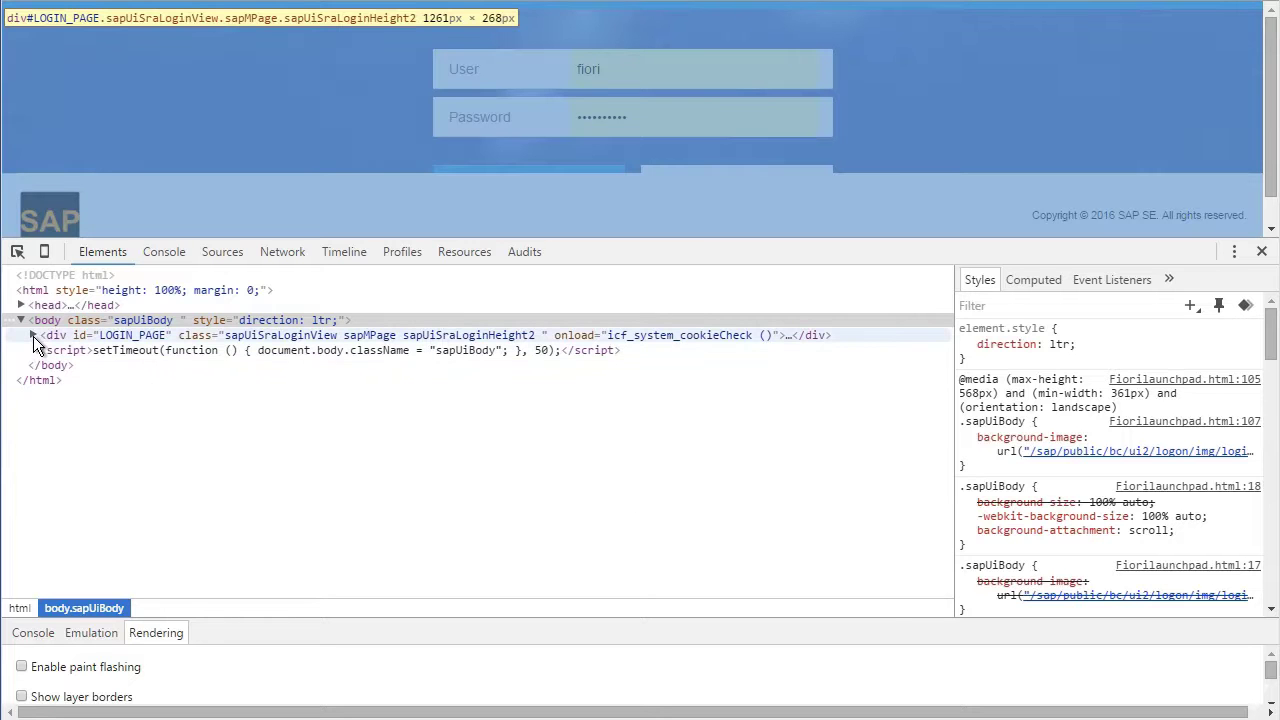
left_click(33, 338)
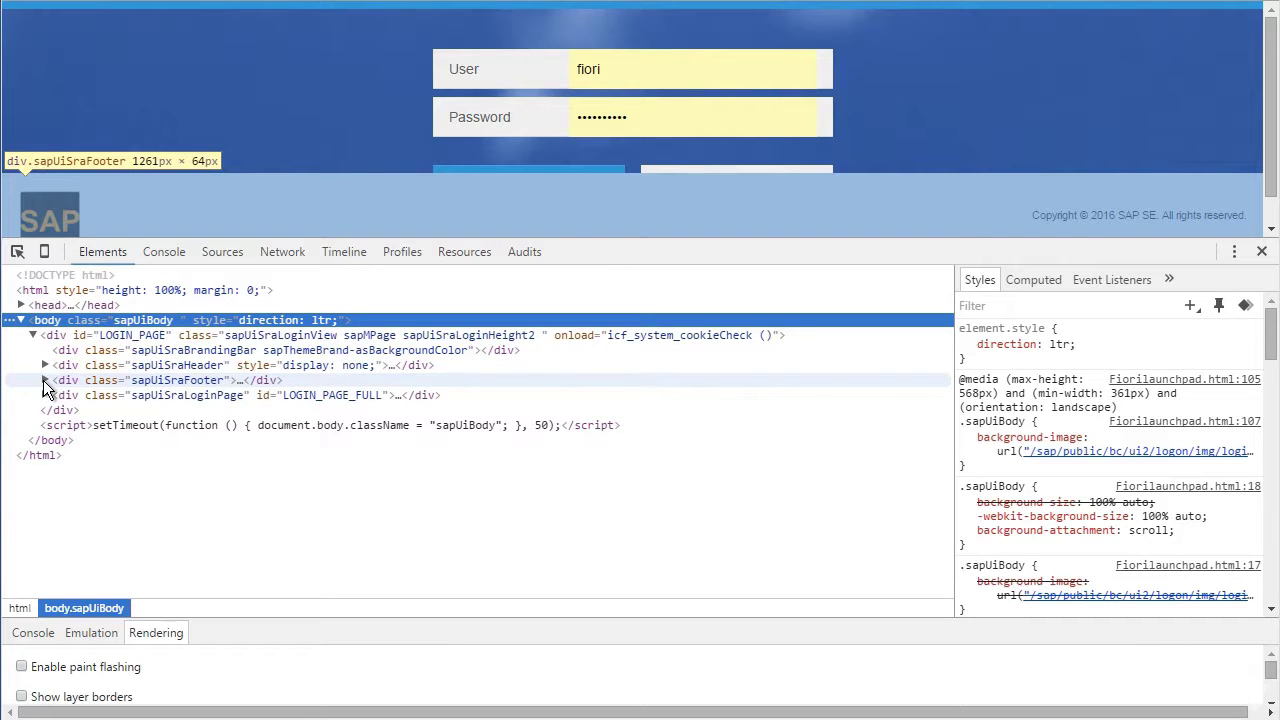
left_click(44, 381)
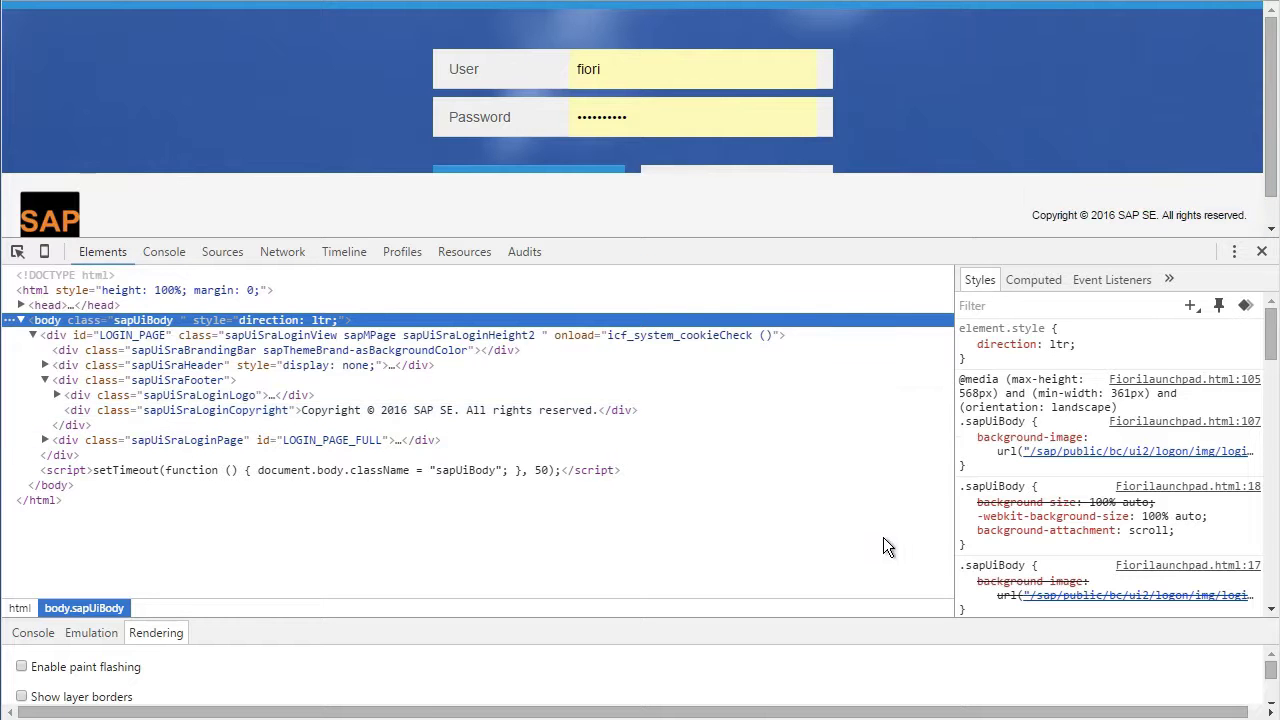
Switch back to Notepad, search template_css.css for sapUiSraLoginLogo and select its style rule.
key("alt+Tab")
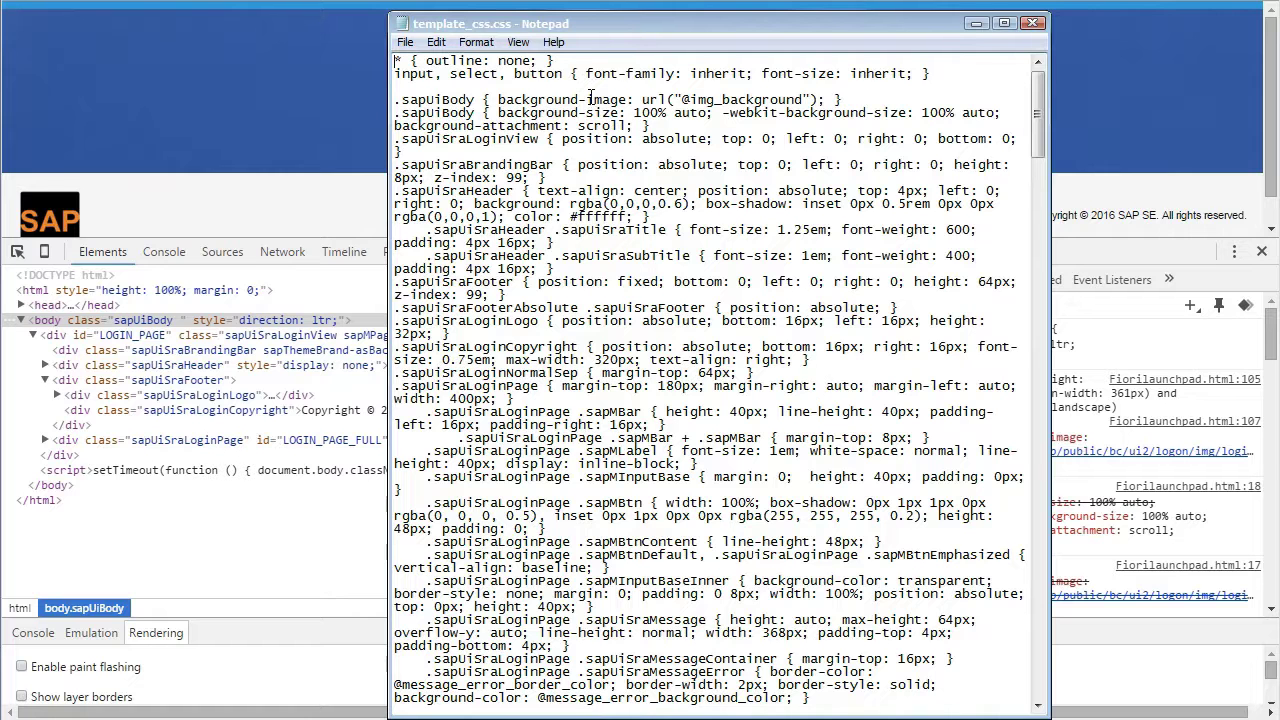
left_click(436, 42)
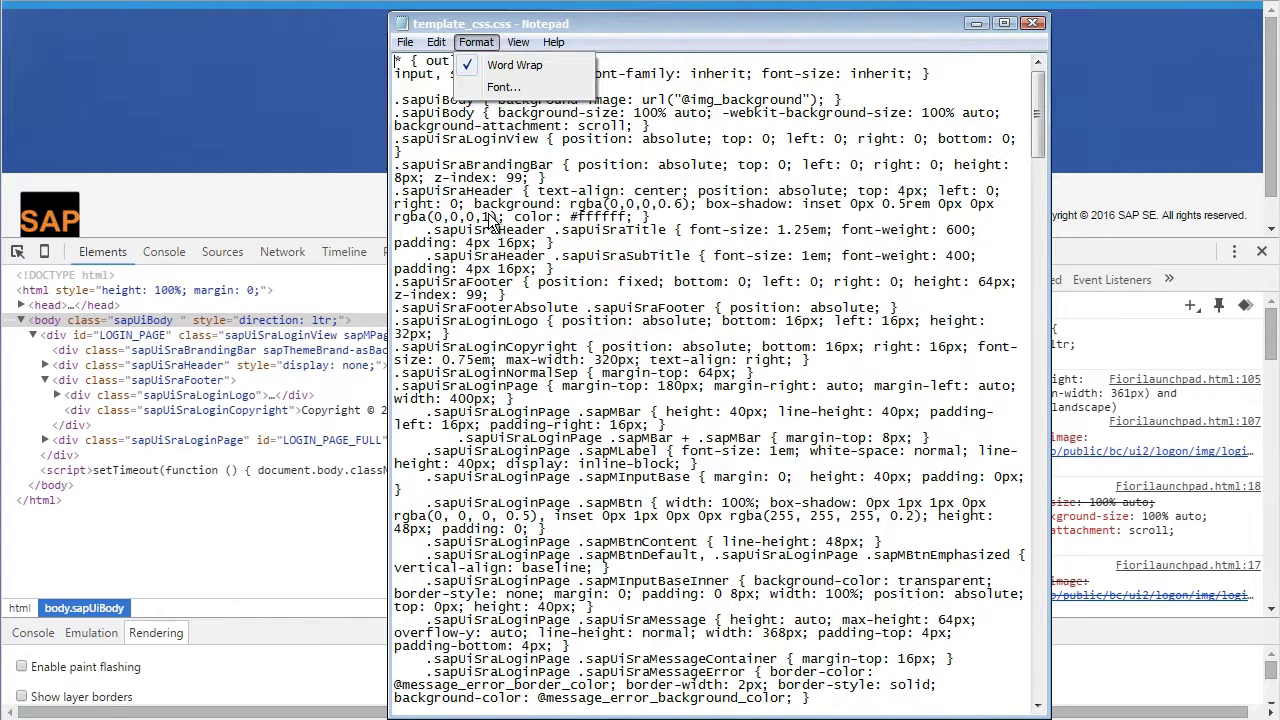
left_click(480, 198)
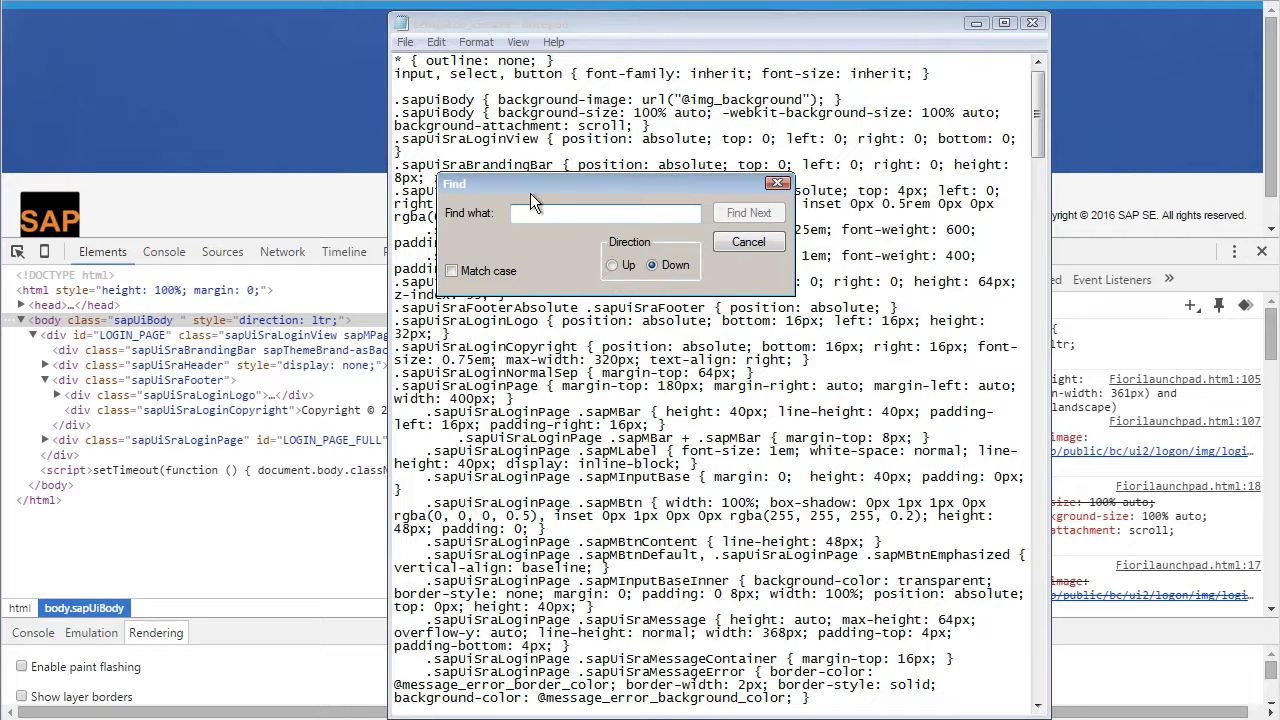
type("sapUiSraLo")
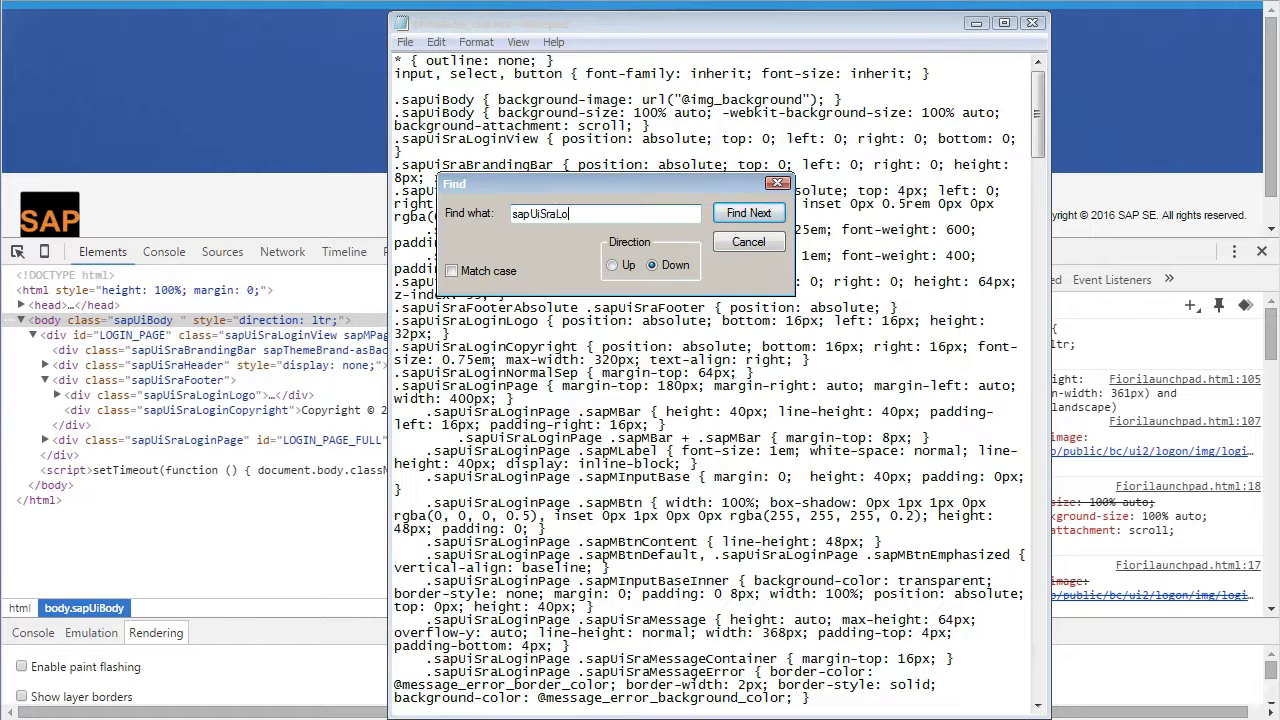
type("ginLogo")
key("Return")
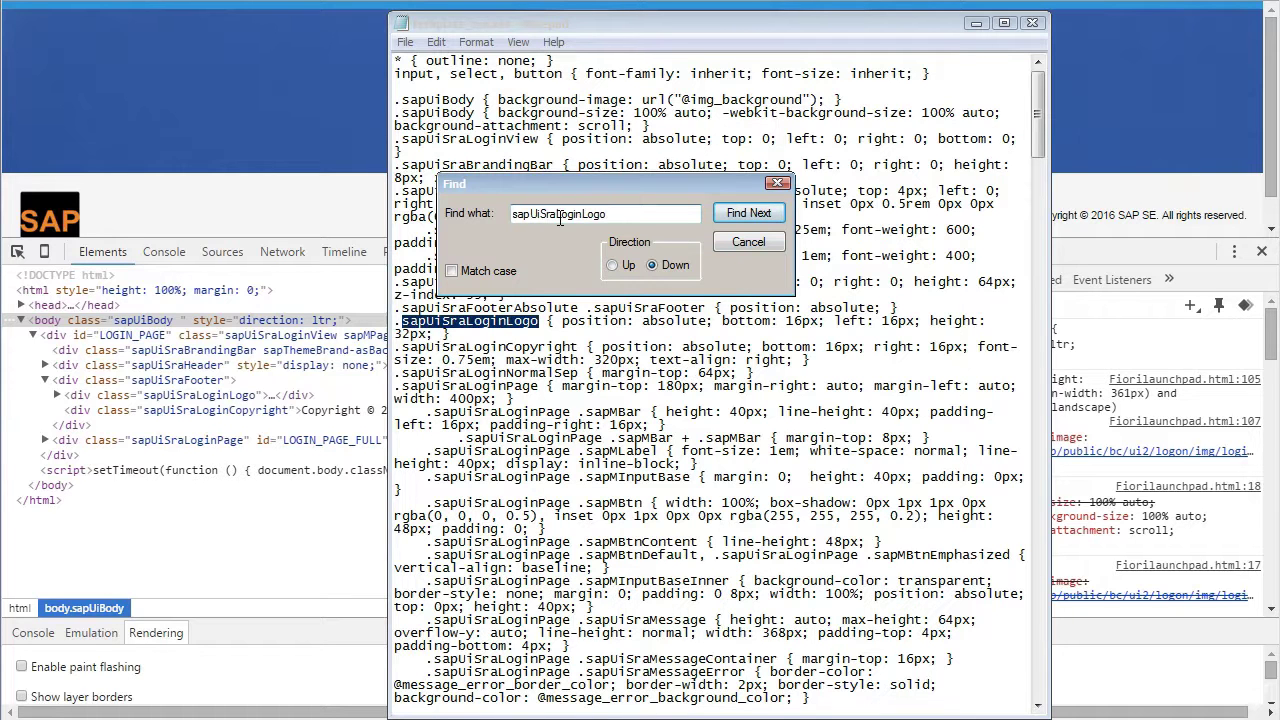
left_click(776, 244)
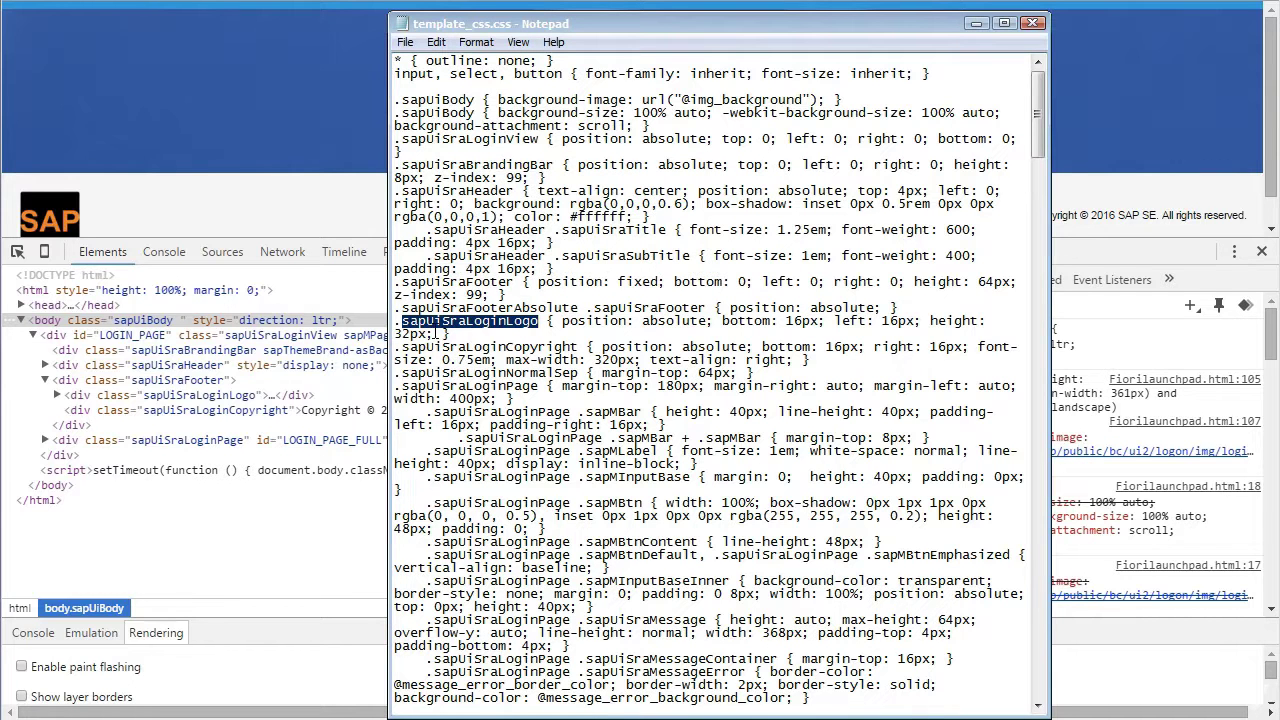
mouse_move(396, 347)
left_mouse_down()
mouse_move(580, 347)
mouse_move(538, 322)
mouse_move(391, 324)
left_mouse_up()
Append .sapUiSraLoginCopyright and .sapUiSraLoginLogo rules with display: none and visibility: hidden at the end of template_css.css, then save and close the file.
scroll(1036, 146, "down", 1)
left_click_drag(1036, 146, 1036, 697)
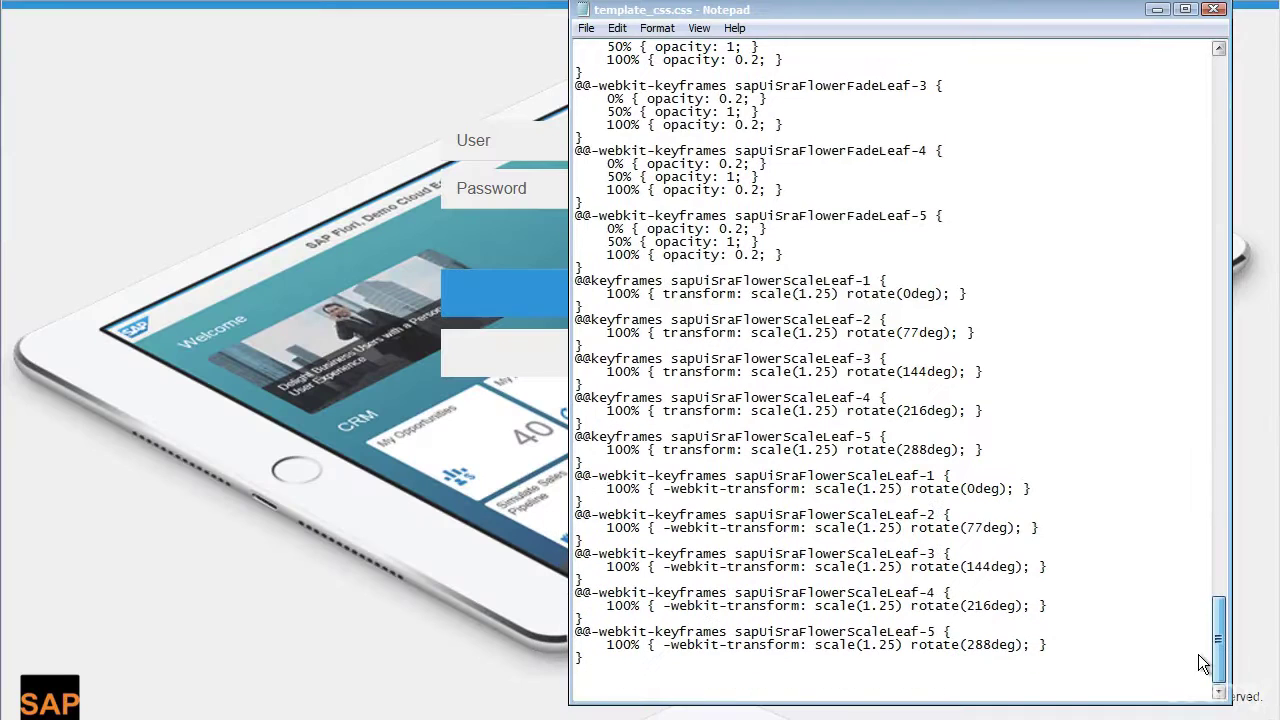
left_click(936, 675)
key("Return")
type(".sapUiSraLoginCopyright { \tdisplay: none; \tvisibility: hidden; } .sapUiSraLoginLogo { \tdisplay: none; \tvisibility: hidden; }")
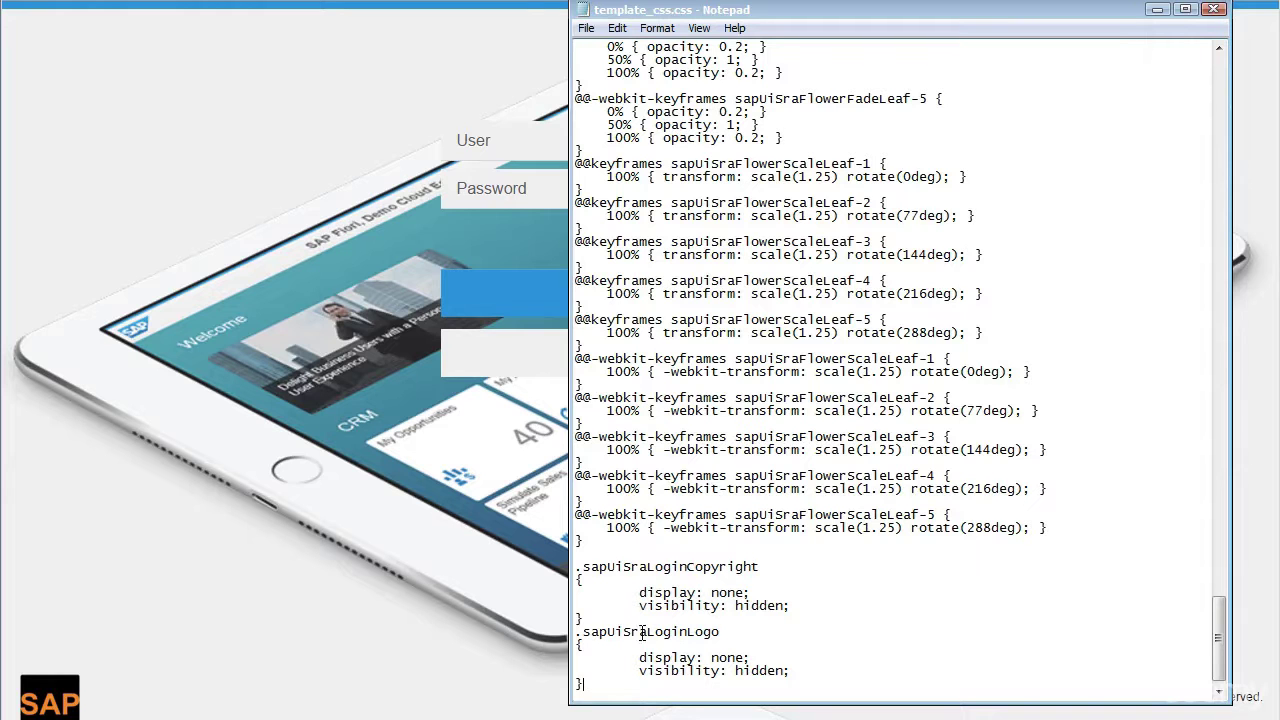
left_click_drag(641, 632, 727, 650)
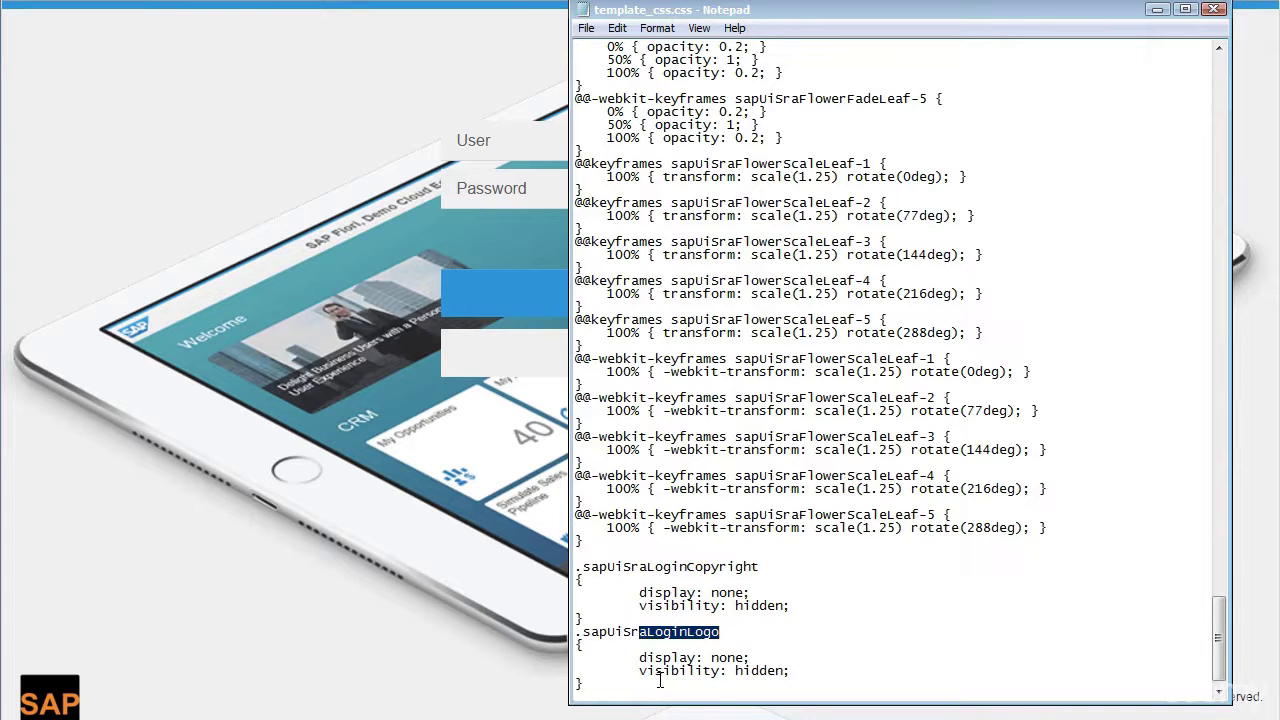
left_click(620, 685)
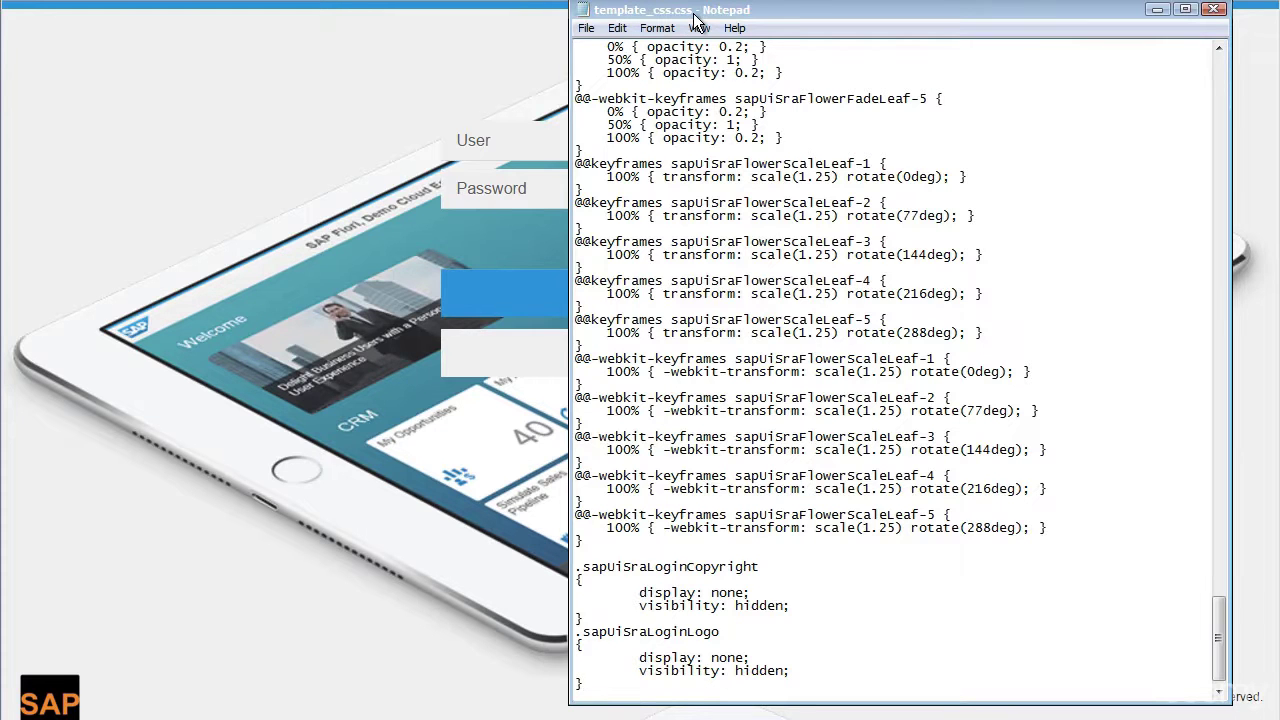
left_click(1213, 9)
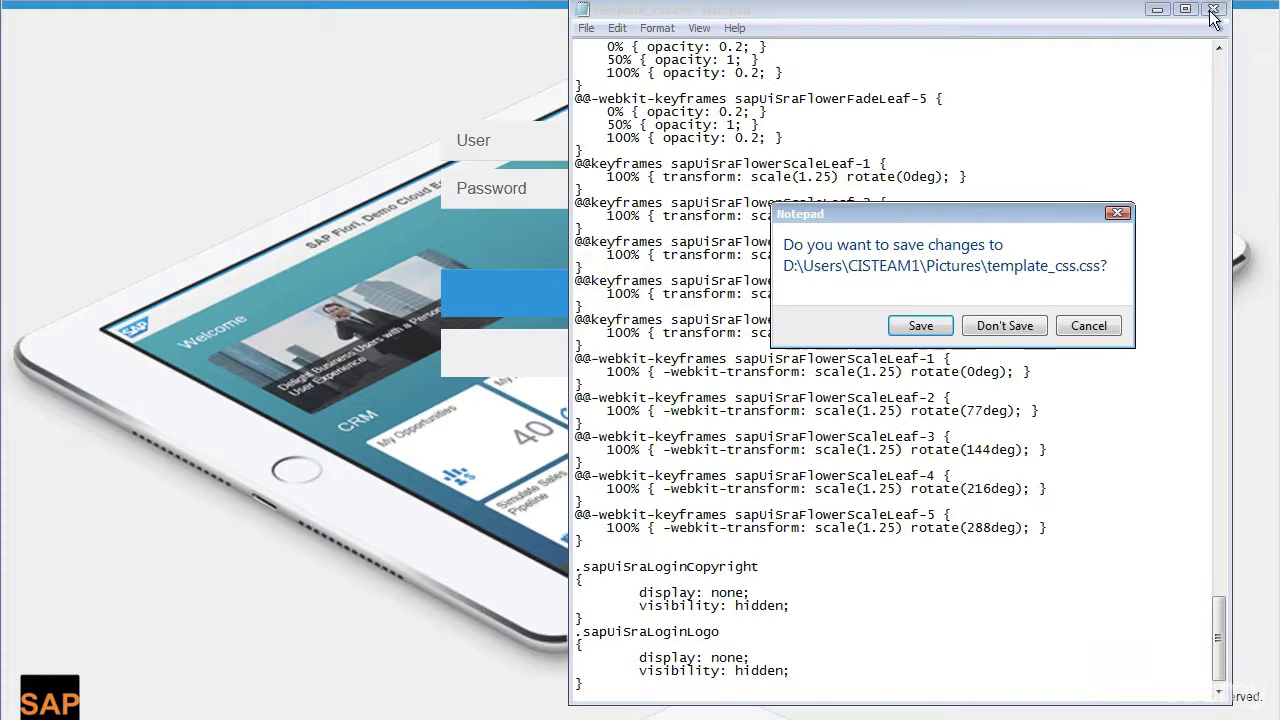
left_click(920, 327)
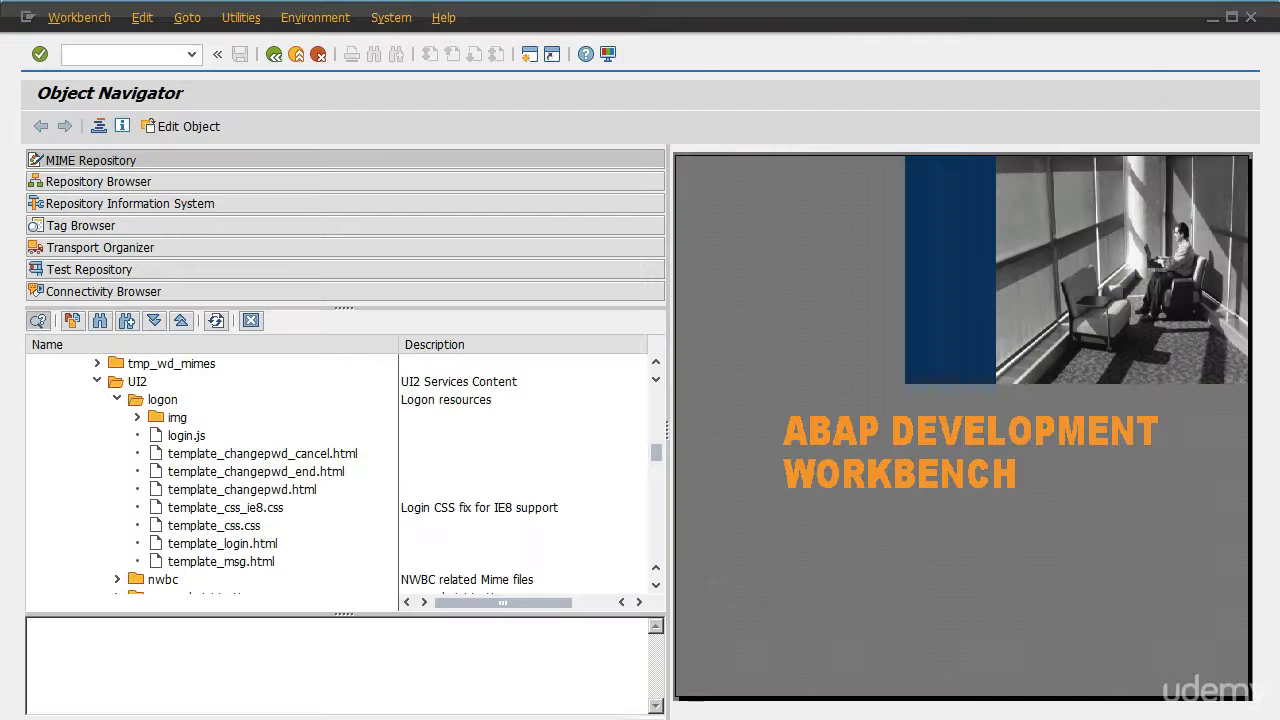
Upload the edited template_css.css from My Pictures to replace template_css.css in the UI2 logon folder of the MIME Repository.
right_click(203, 530)
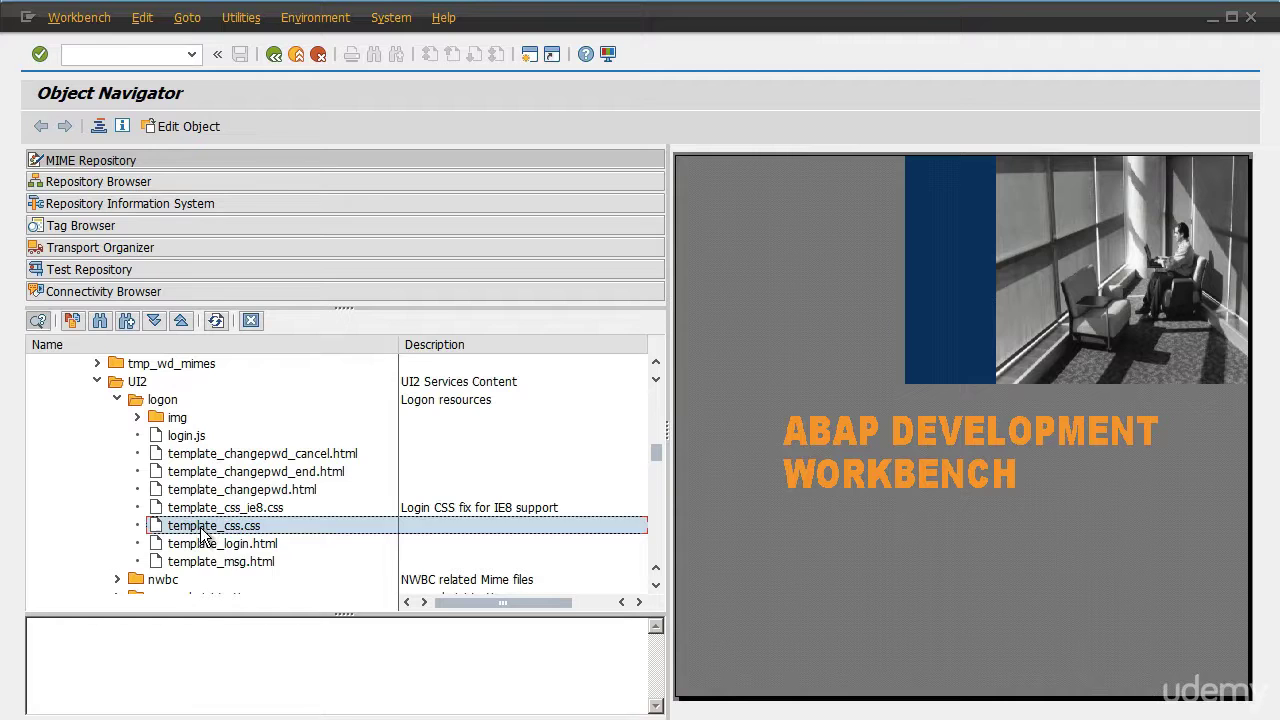
mouse_move(272, 590)
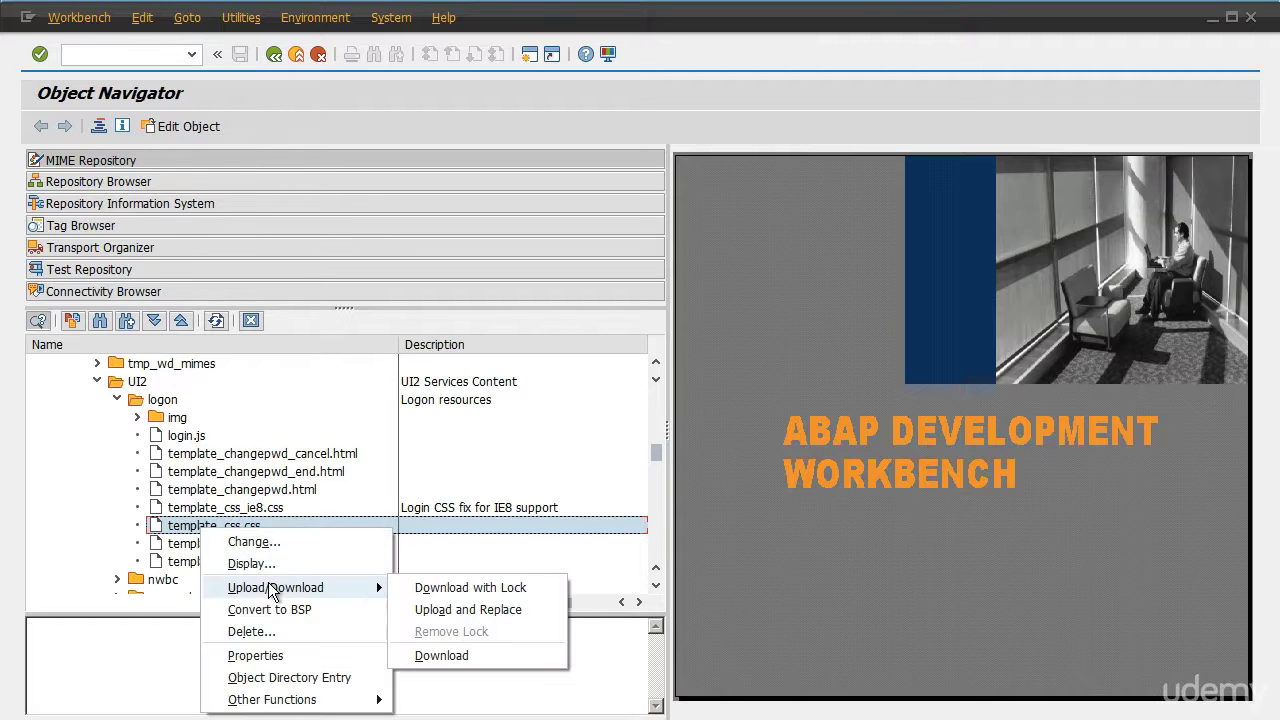
left_click(510, 612)
left_click(162, 128)
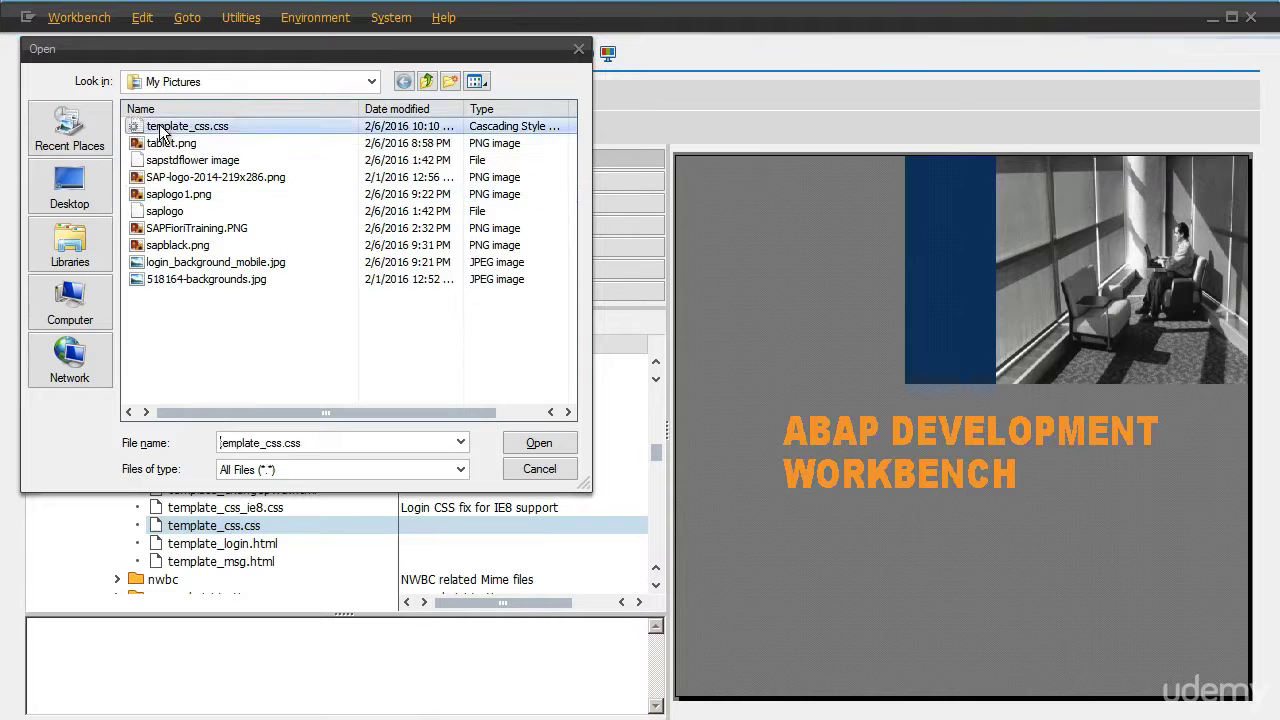
left_click(562, 469)
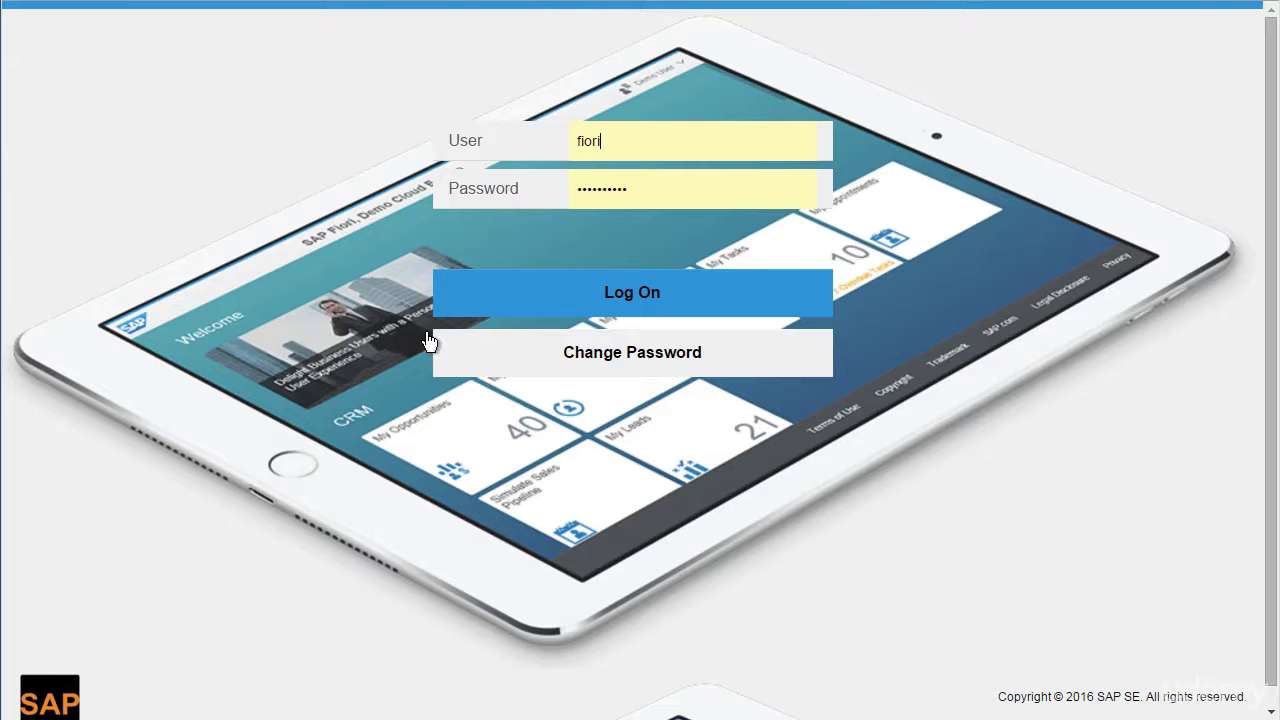
Switch to the browser, reload the Fiori login page, and check it at tablet and phone window sizes before enlarging the window again.
key("Return")
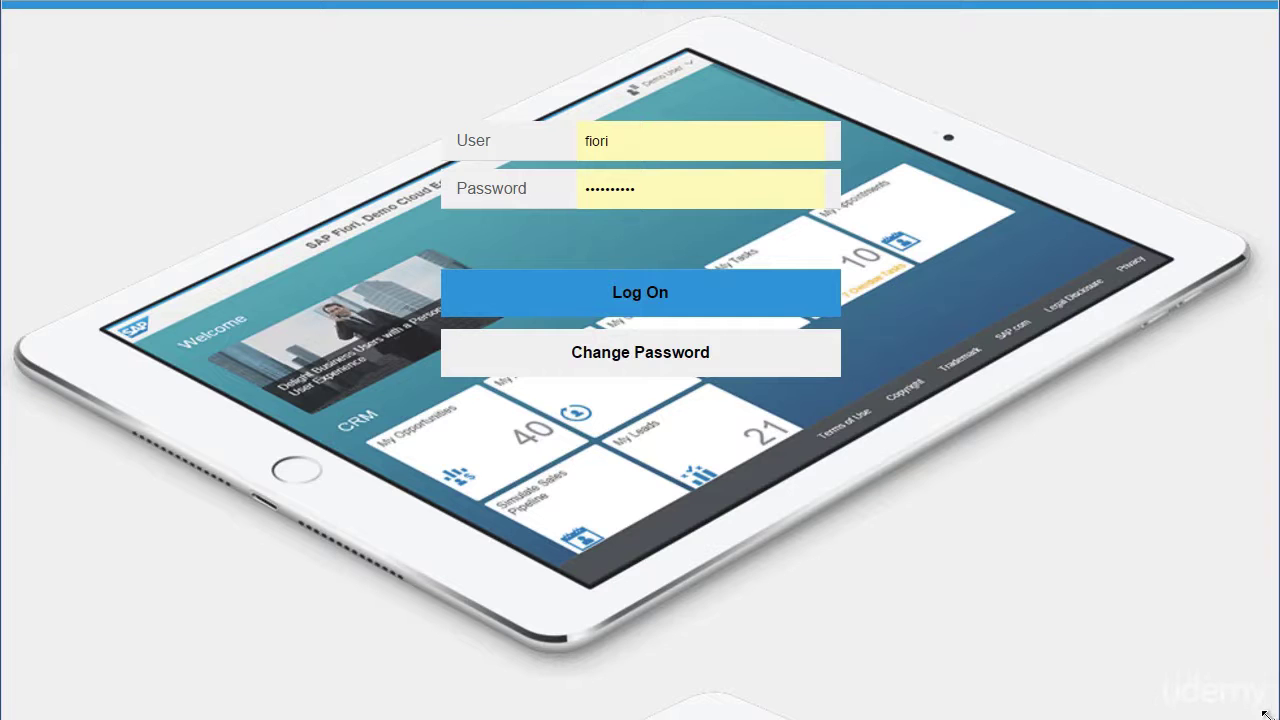
left_click_drag(1237, 682, 995, 450)
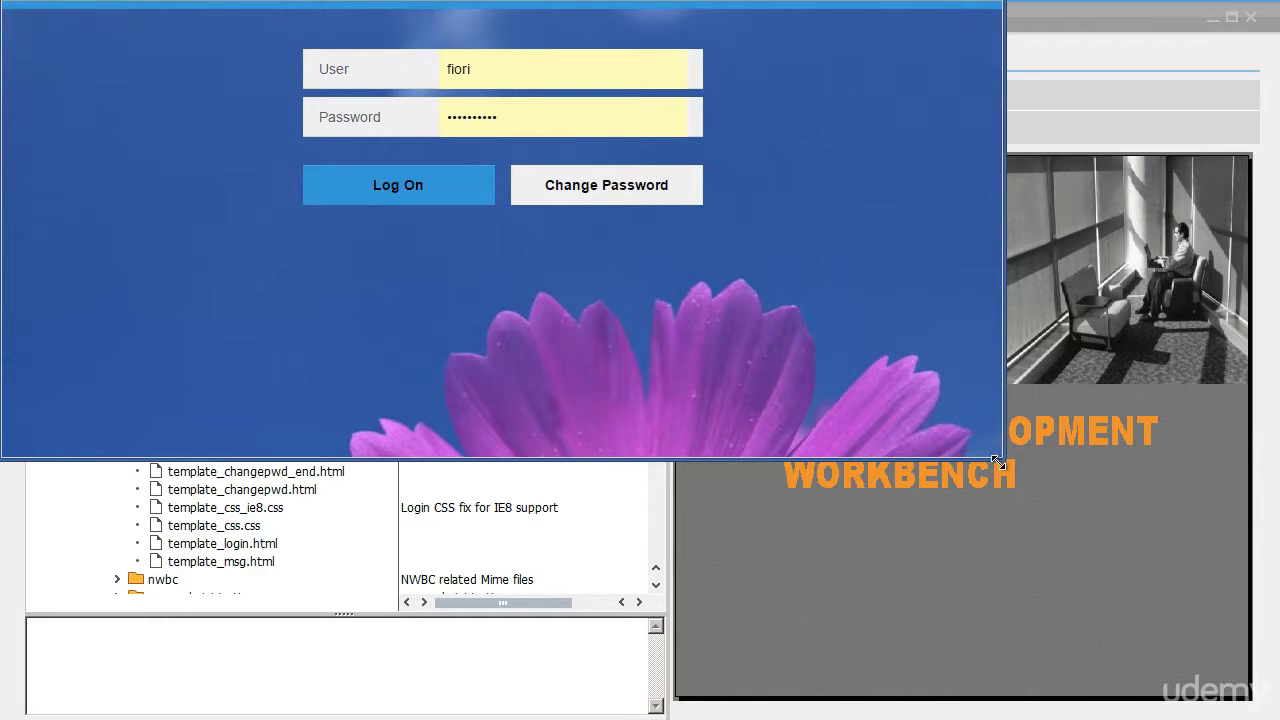
left_click_drag(1005, 460, 386, 533)
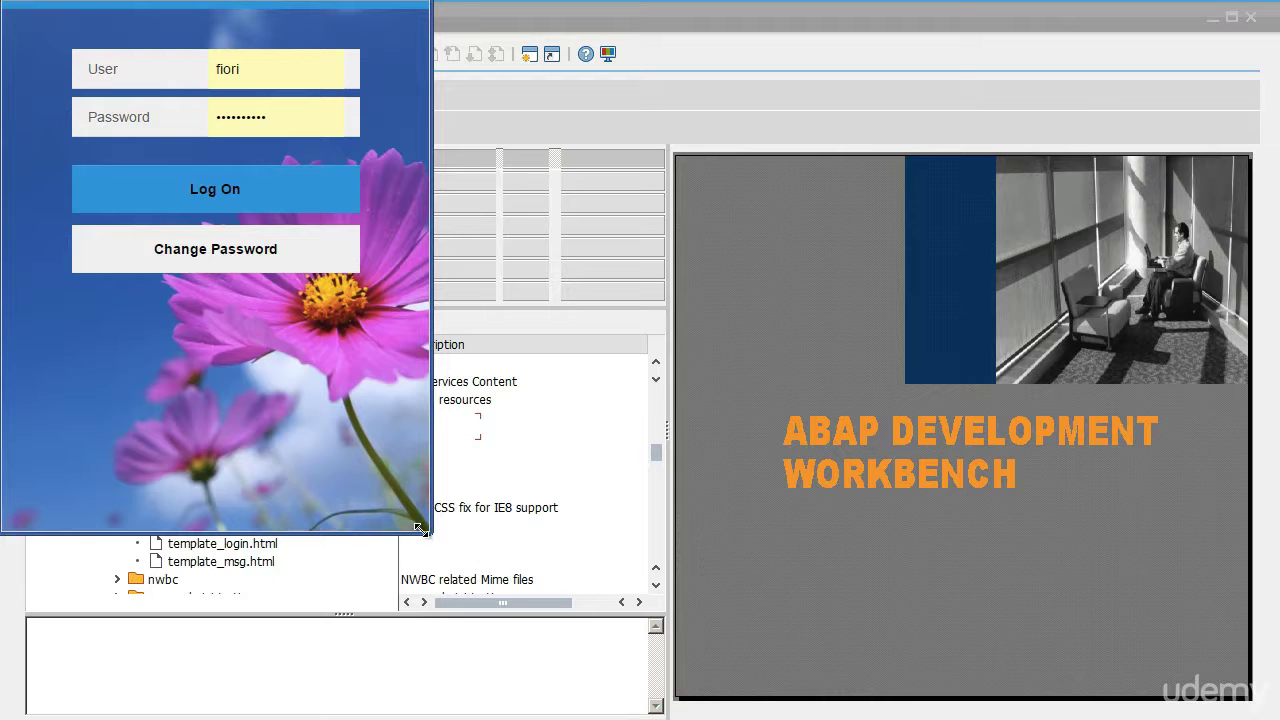
left_click_drag(427, 530, 1265, 712)
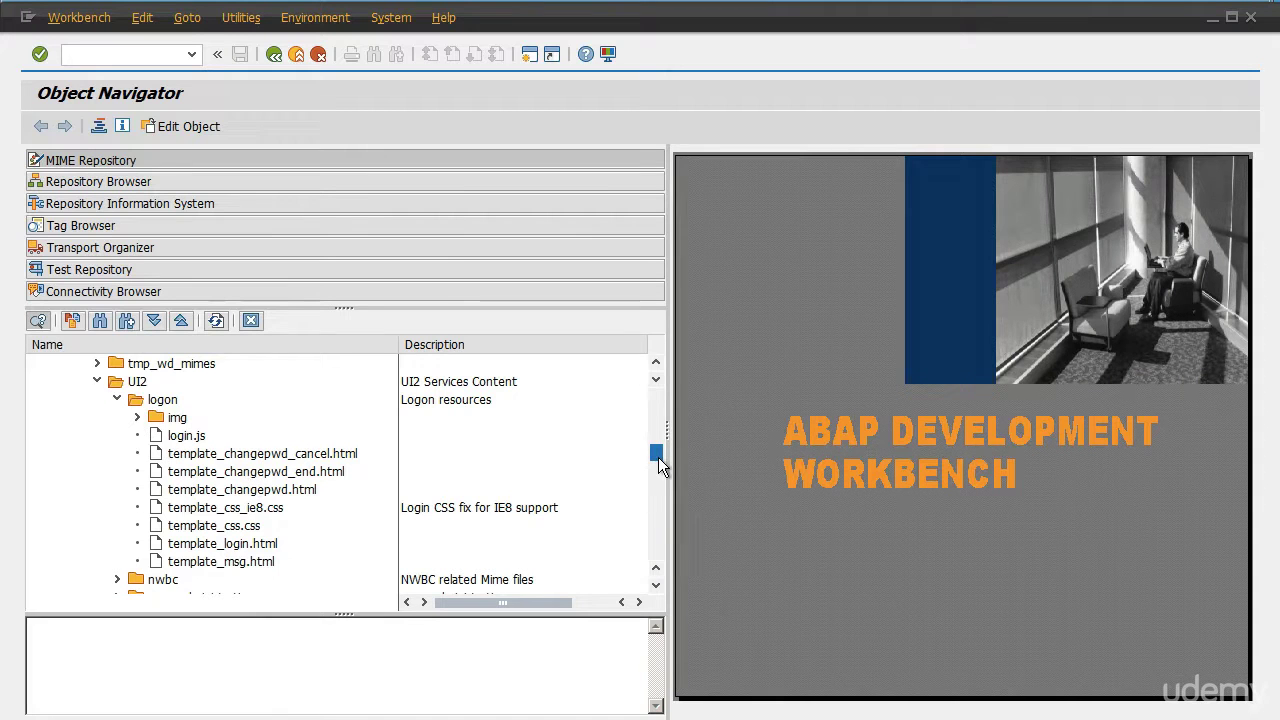
Switch back to the Object Navigator, expand the logon img folder, and replace login_background_mobile.jpg with tablet.png from My Pictures.
mouse_move(657, 457)
left_mouse_down()
mouse_move(655, 390)
mouse_move(656, 458)
left_mouse_up()
left_click(136, 419)
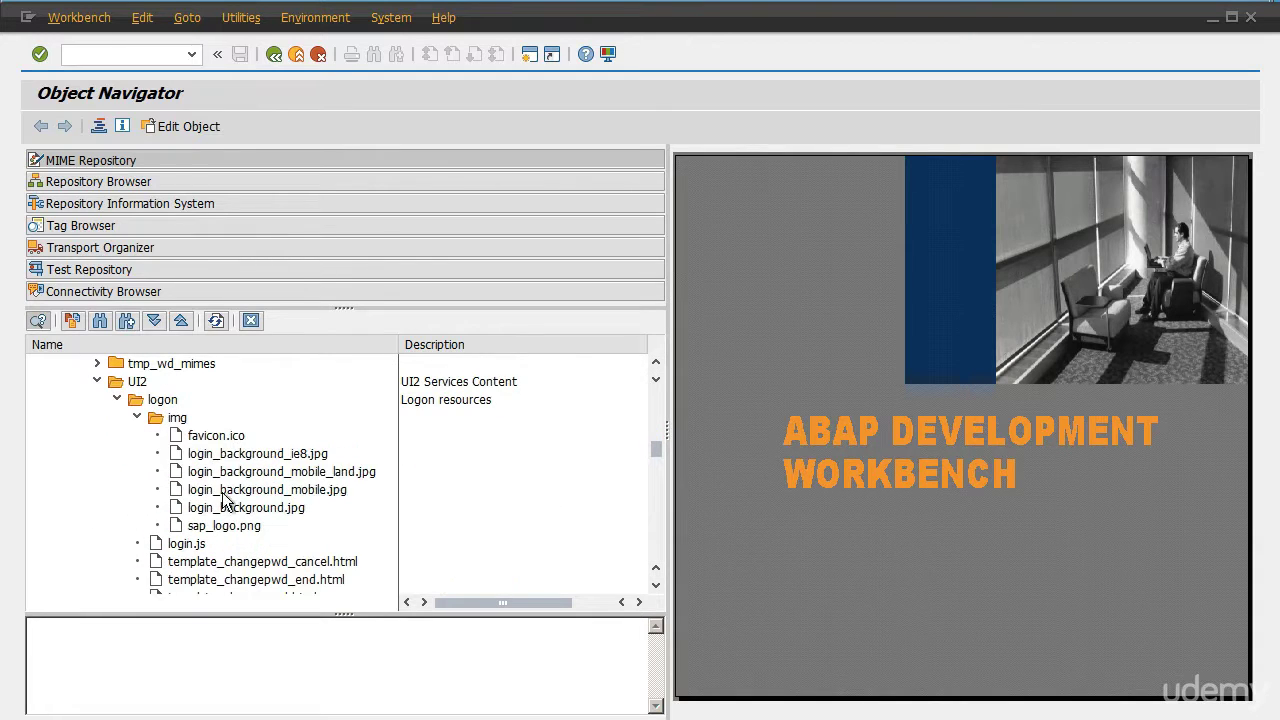
left_click(266, 490)
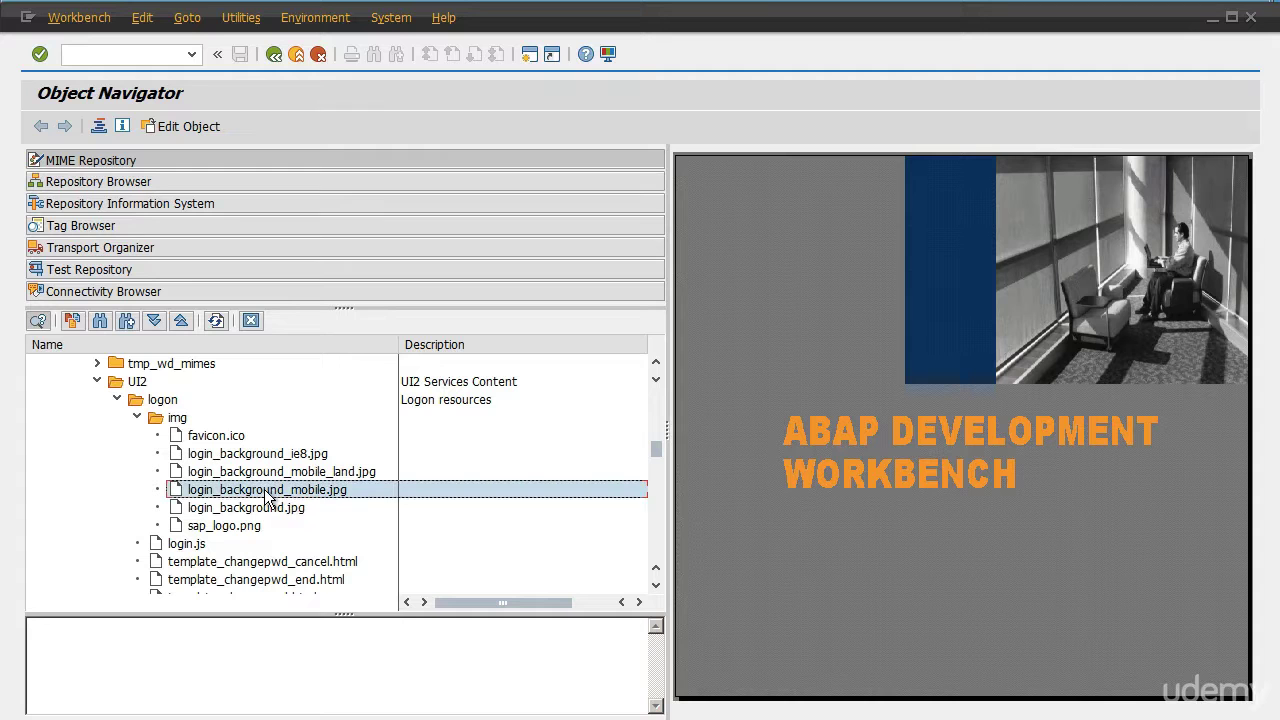
left_click(273, 472)
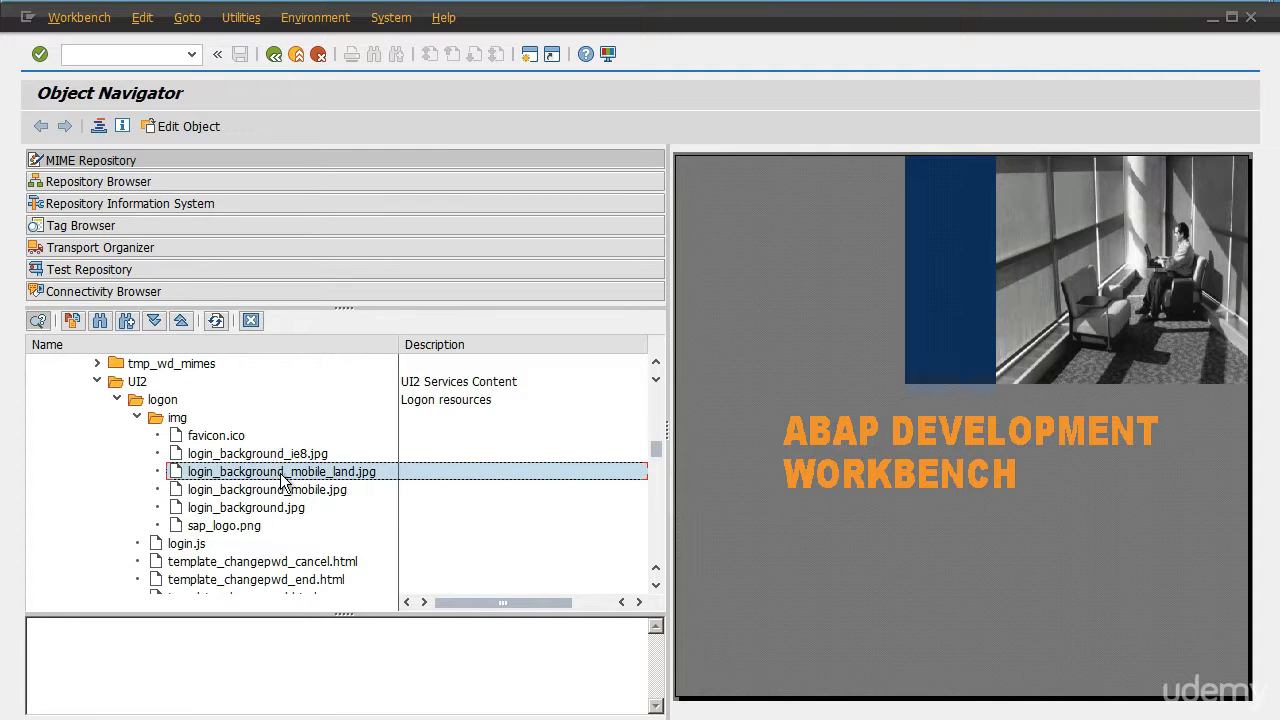
left_click(288, 491)
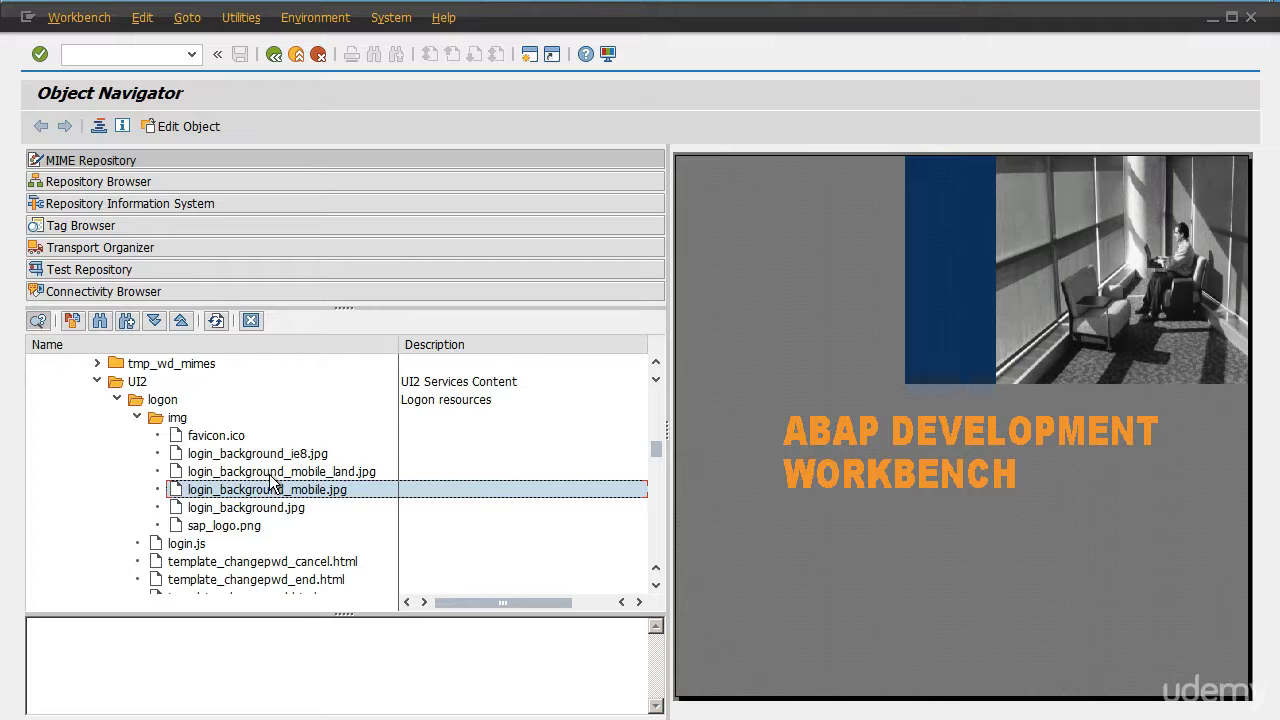
right_click(268, 488)
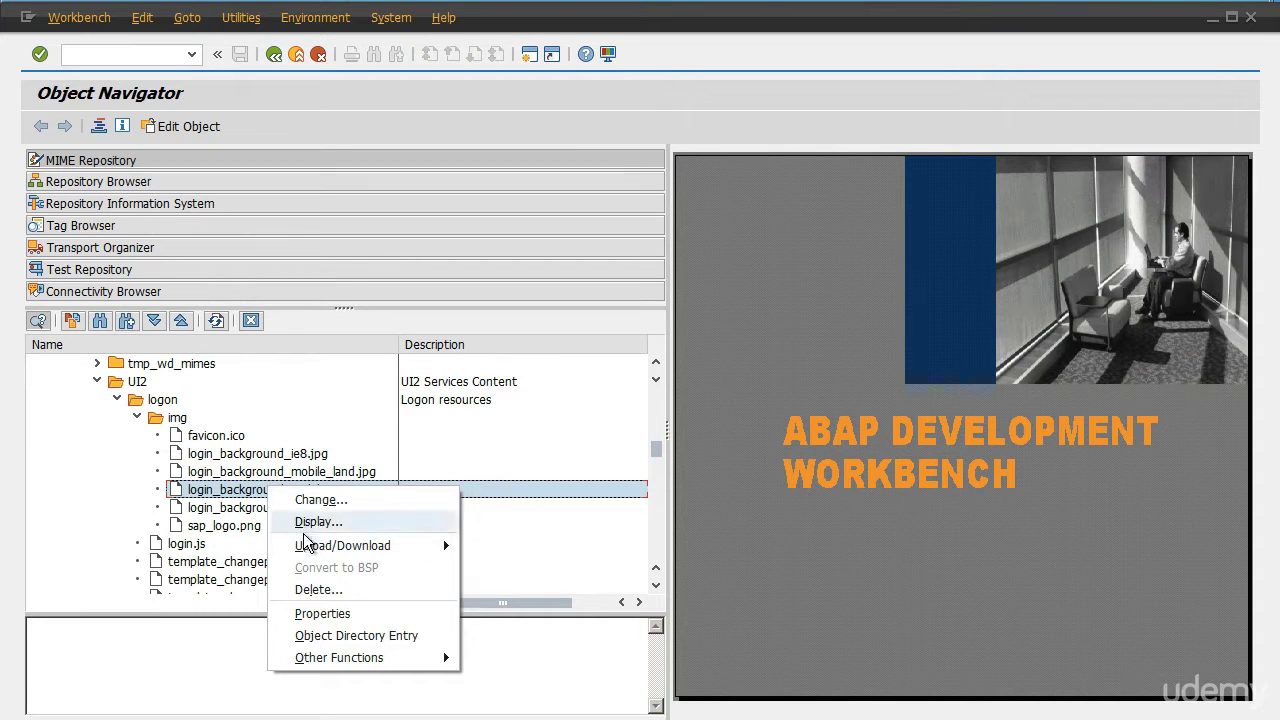
mouse_move(307, 546)
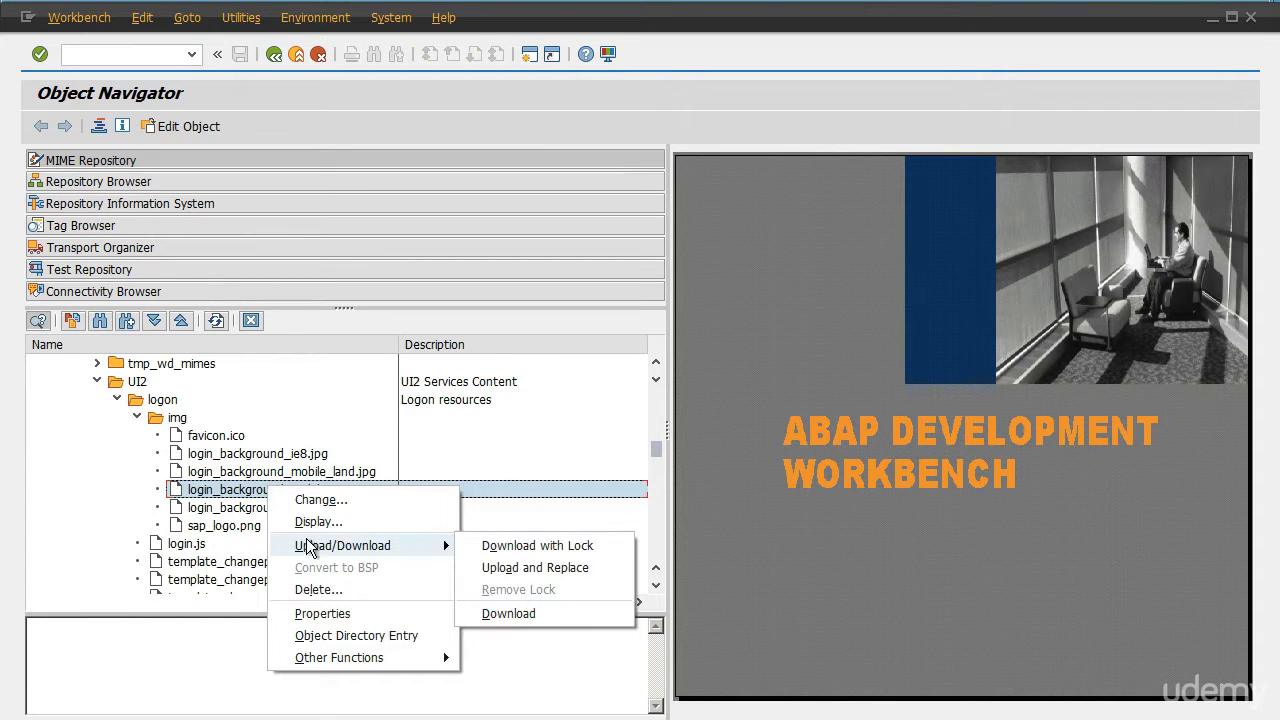
left_click(524, 567)
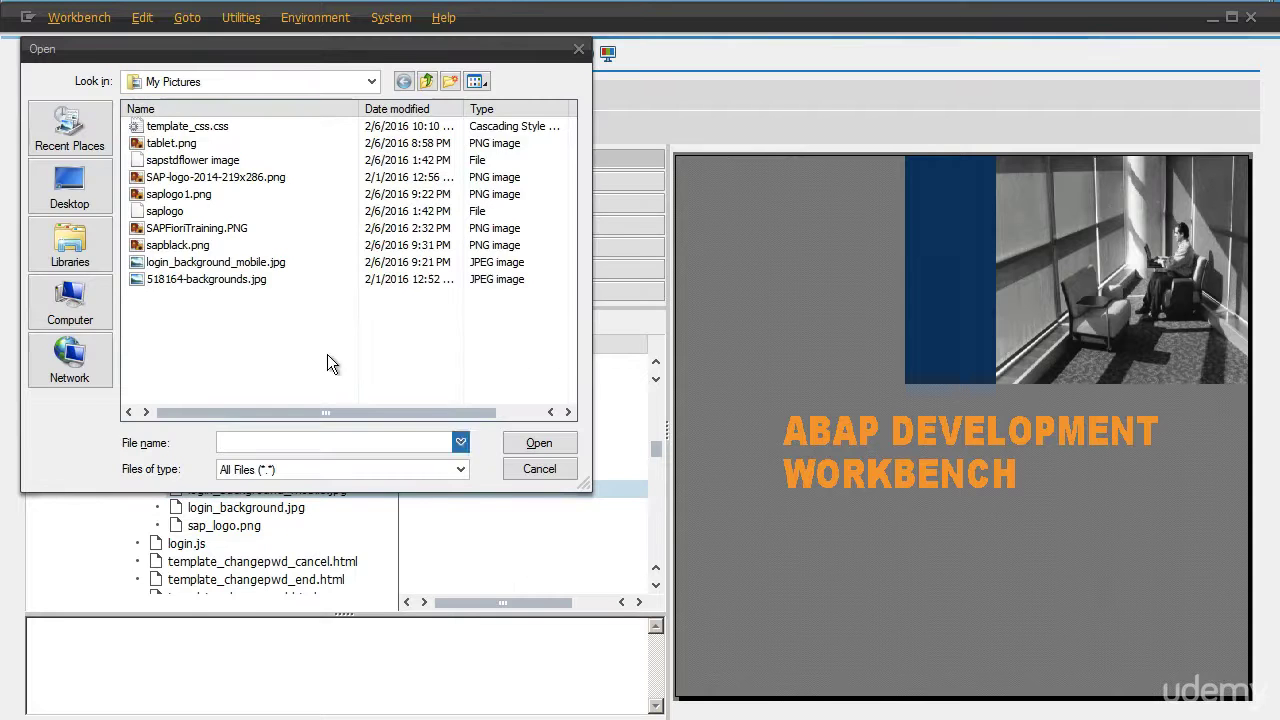
left_click(171, 143)
key("Return")
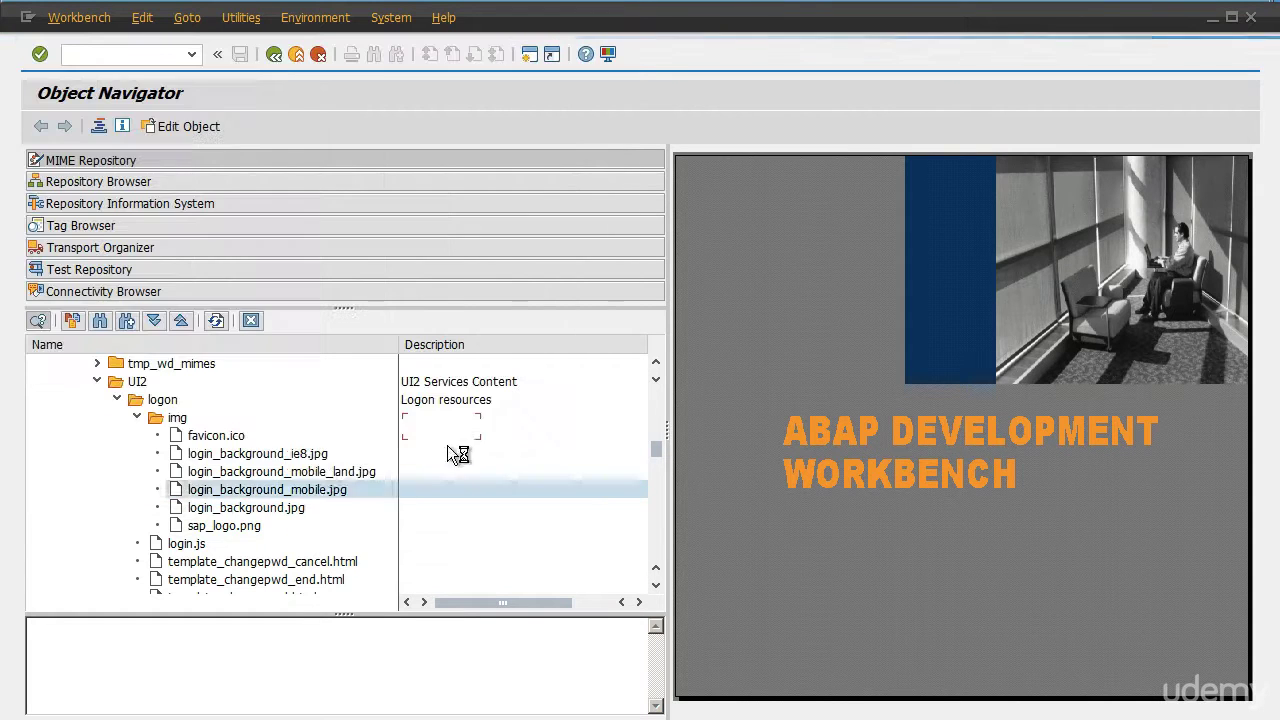
Replace login_background_mobile_land.jpg in the img folder with tablet.png from My Pictures.
right_click(310, 478)
mouse_move(362, 536)
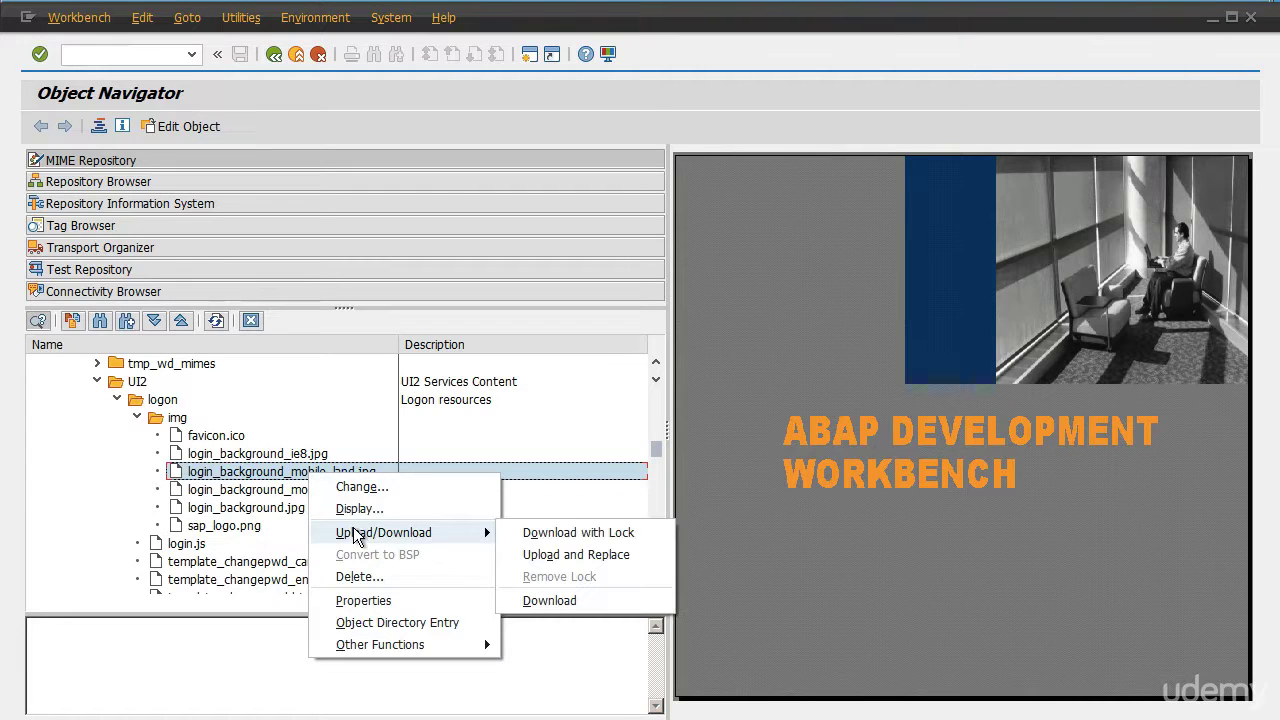
left_click(530, 555)
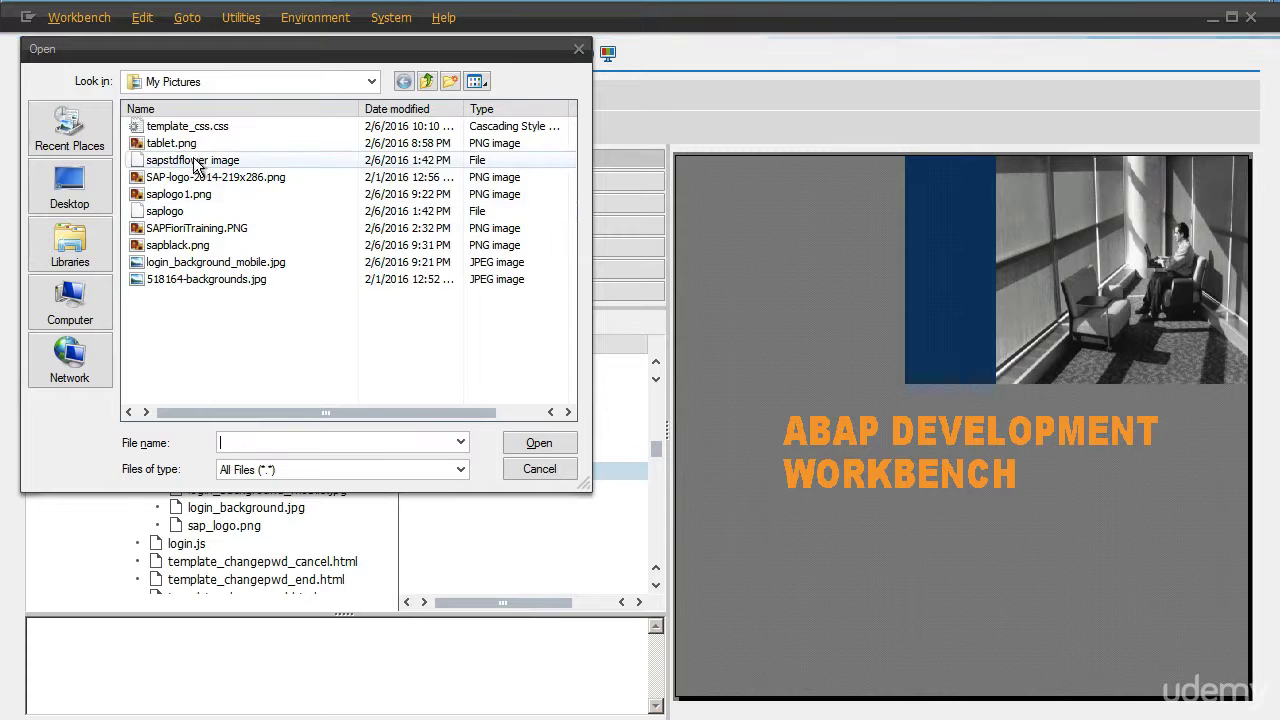
left_click(200, 145)
key("Return")
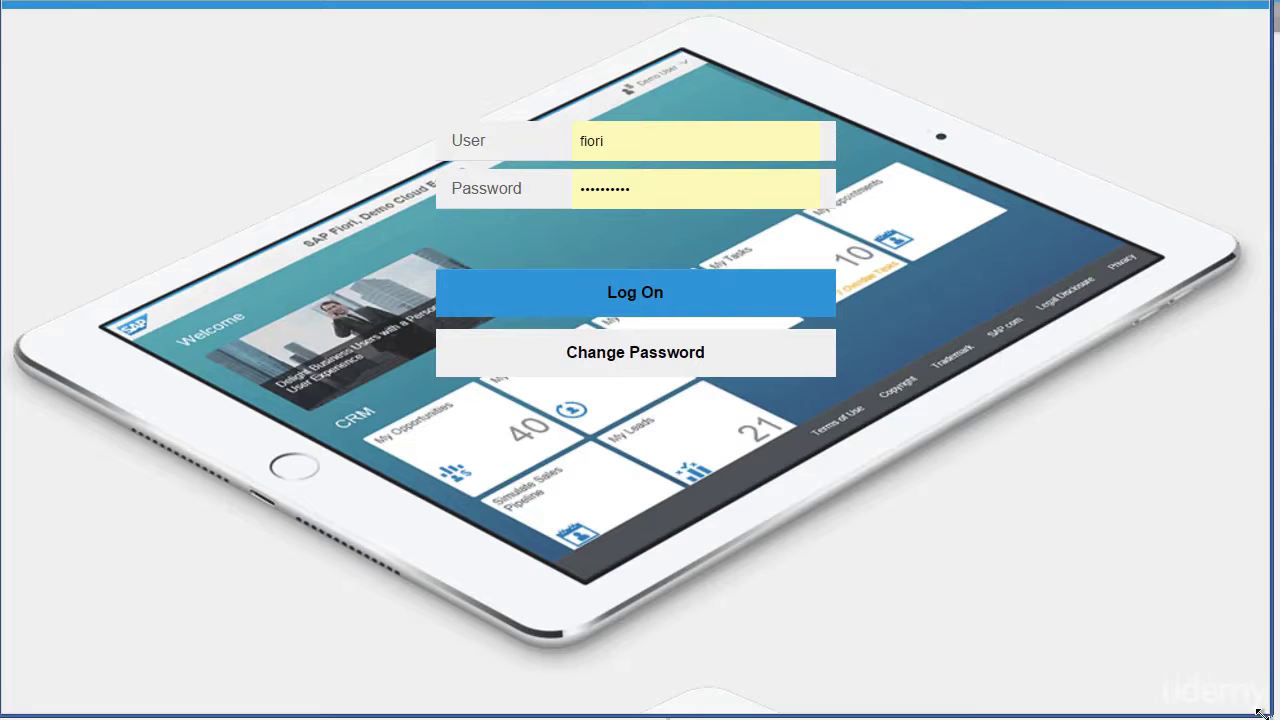
Switch to the browser and shrink the login page window to tablet and tall phone proportions to check the mobile backgrounds.
left_click_drag(1201, 693, 840, 558)
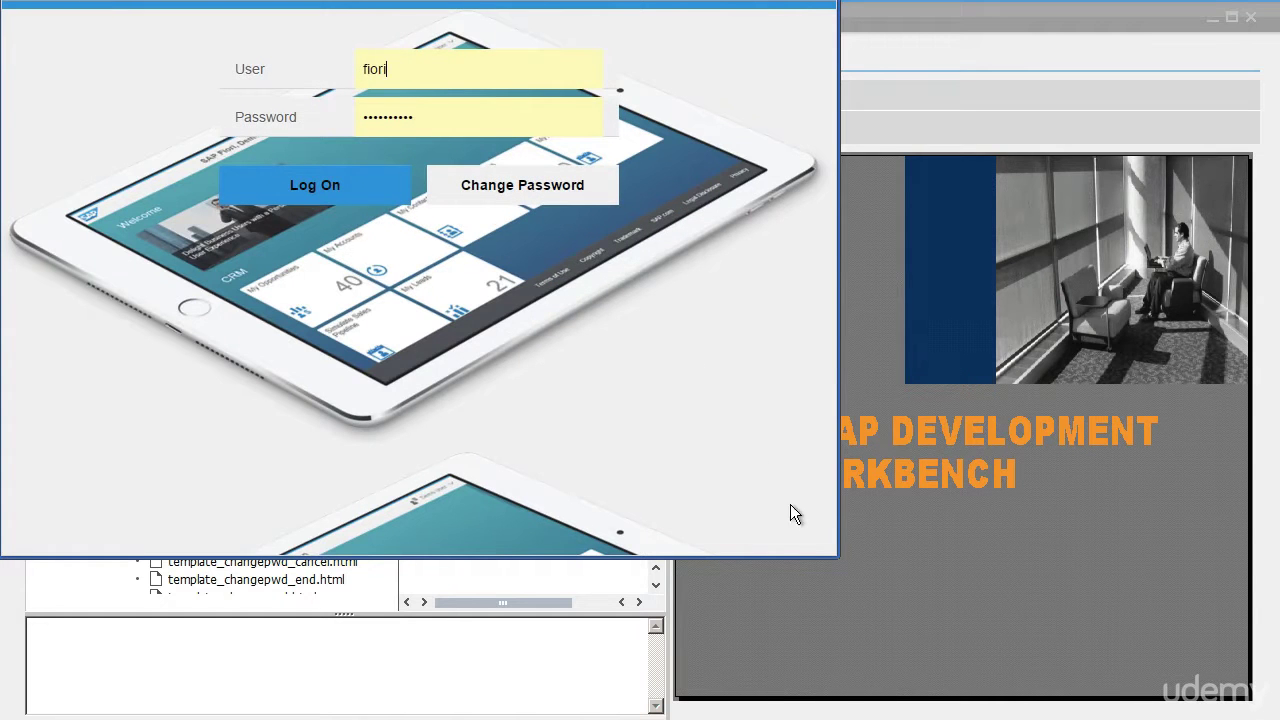
left_click_drag(828, 555, 292, 455)
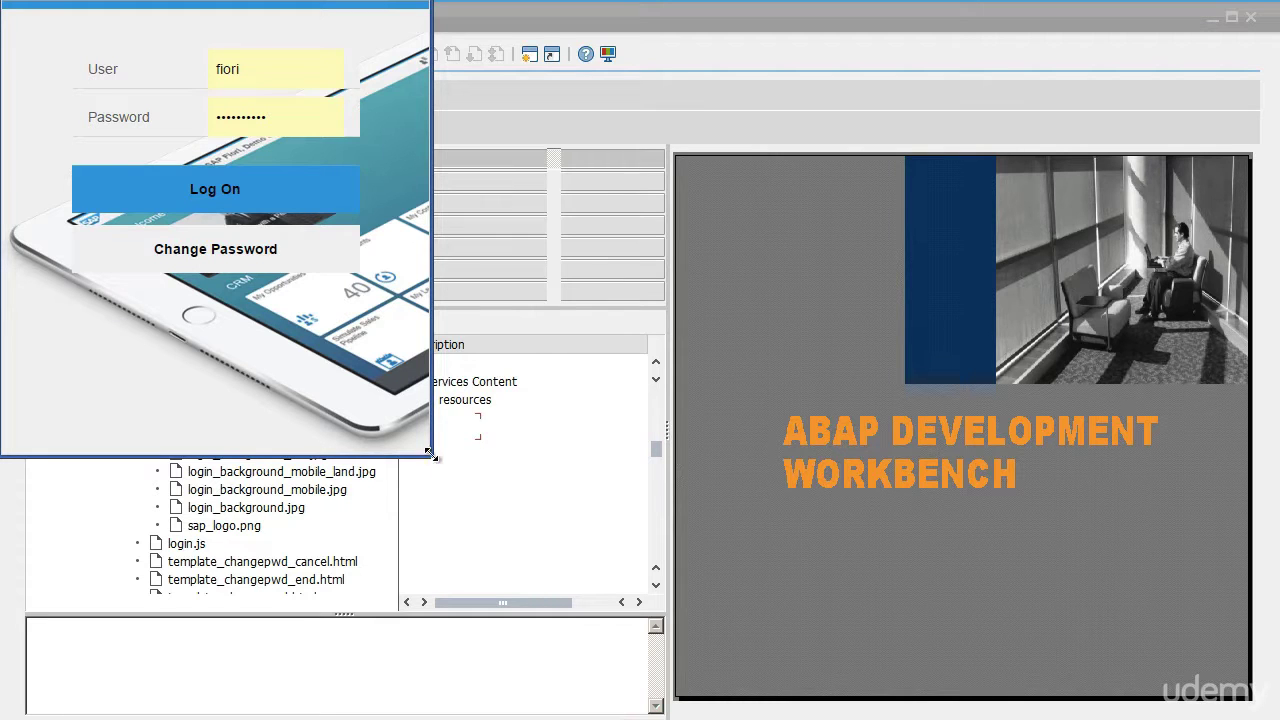
left_click_drag(430, 455, 420, 632)
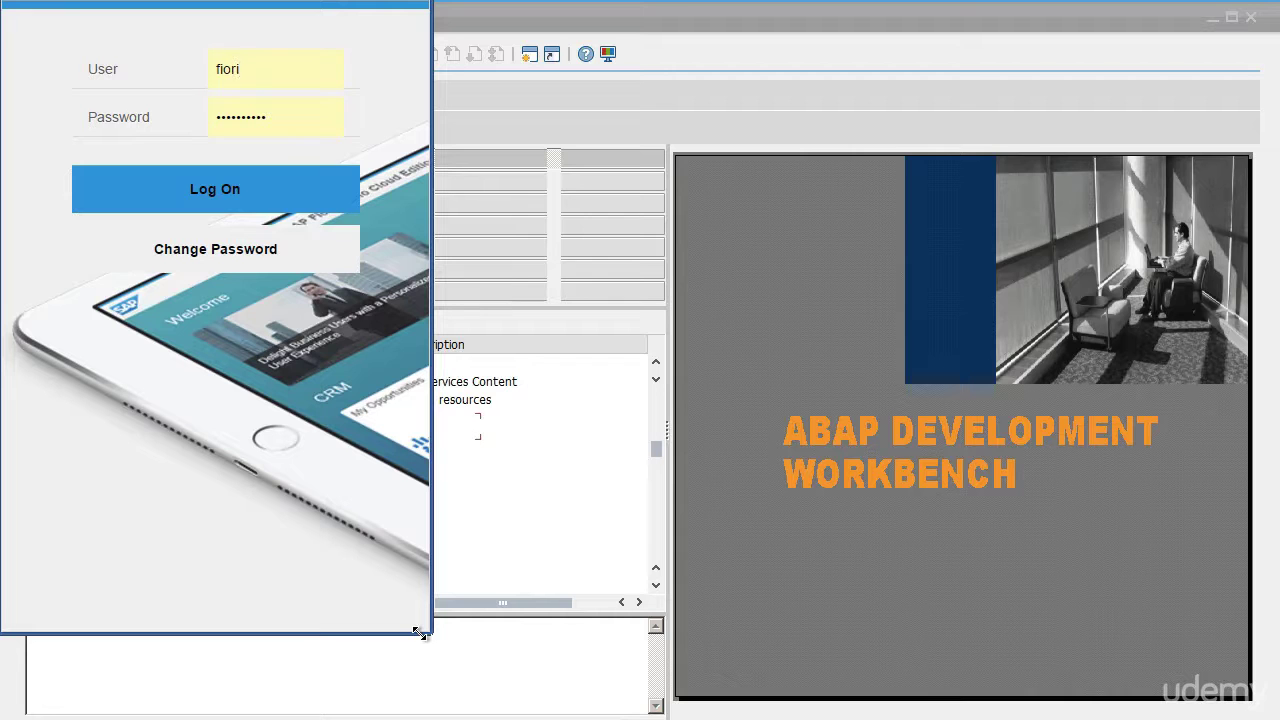
left_click_drag(420, 632, 426, 712)
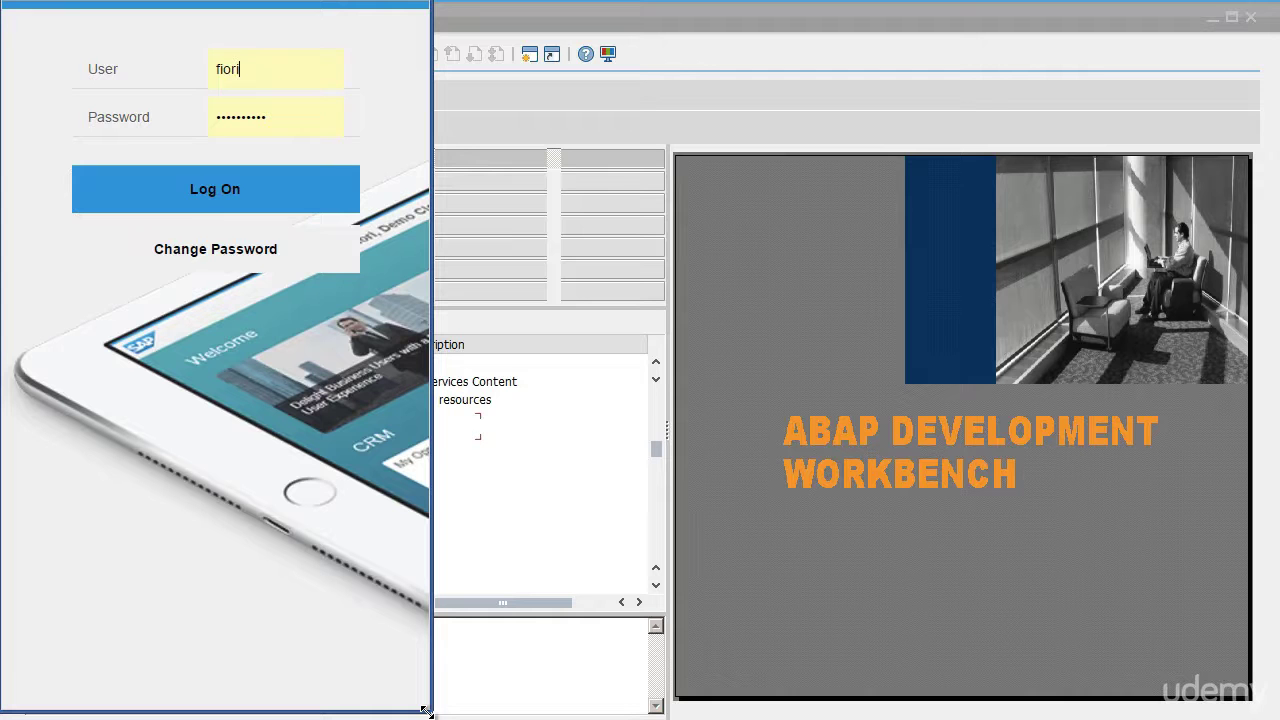